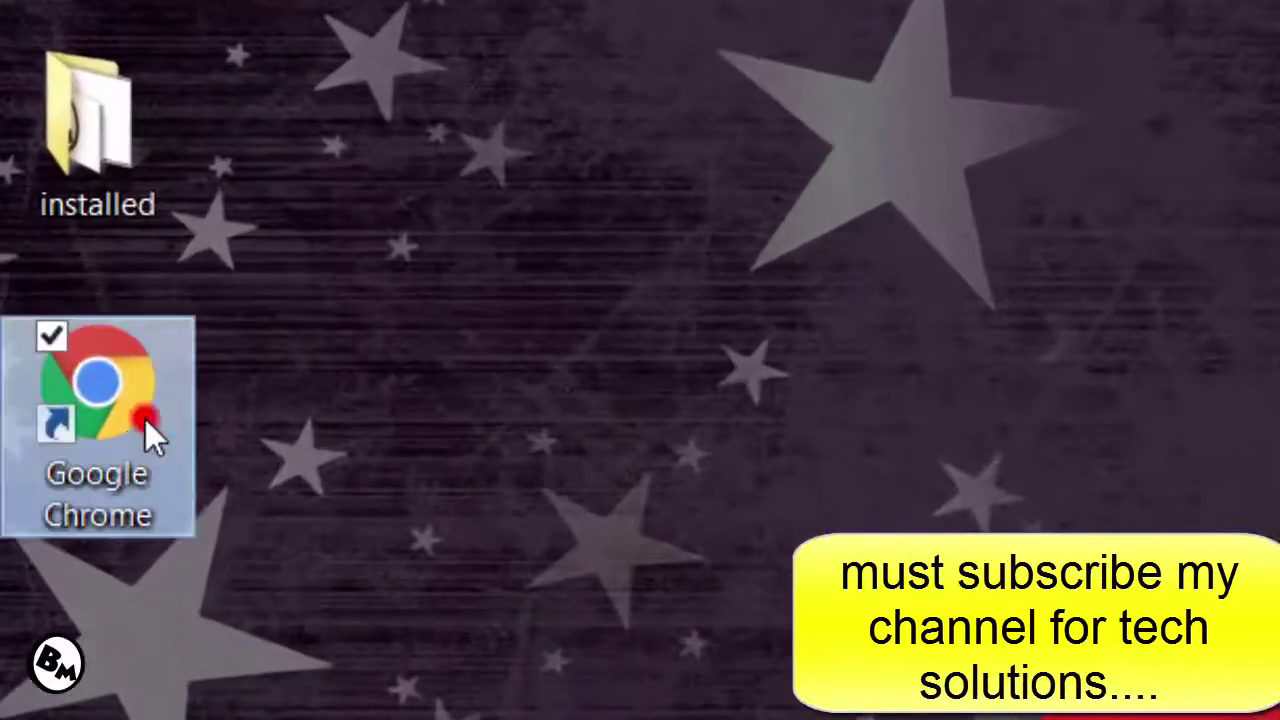
- Launch Chrome and open two new tabs, both loading the hijacked Ask.com page, then close Chrome
click(46, 293)
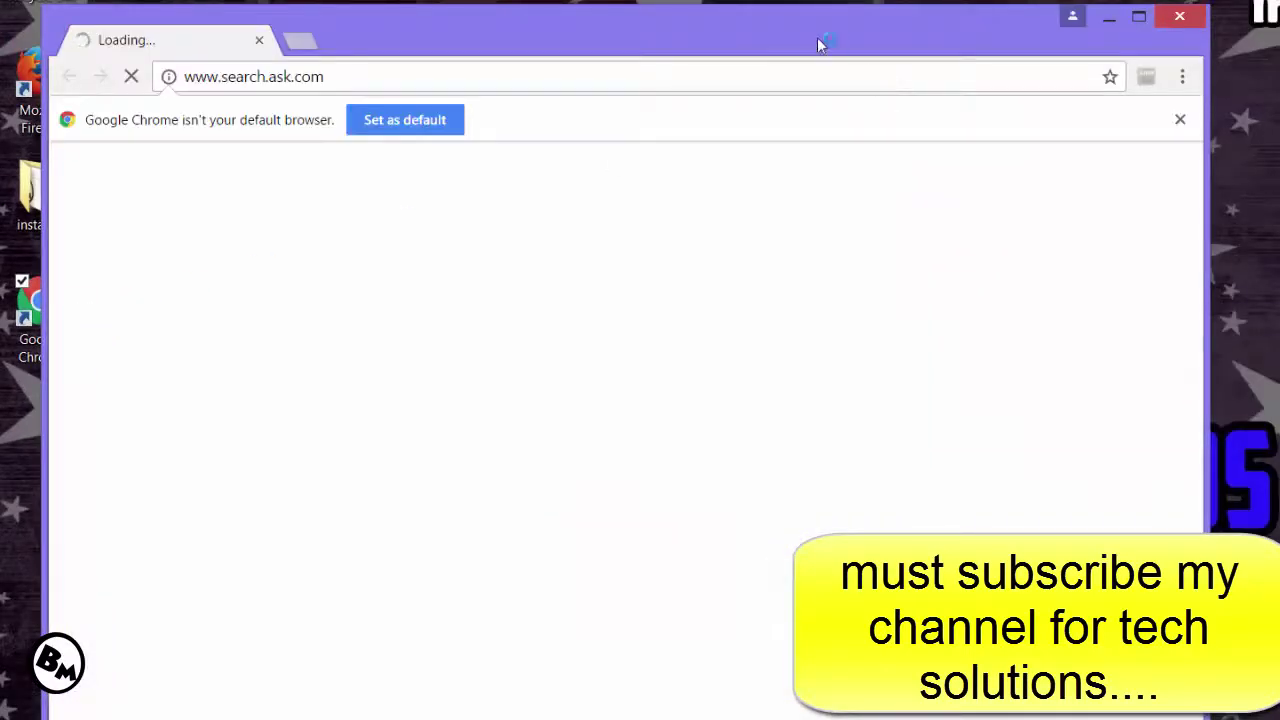
drag(817, 32, 998, 3)
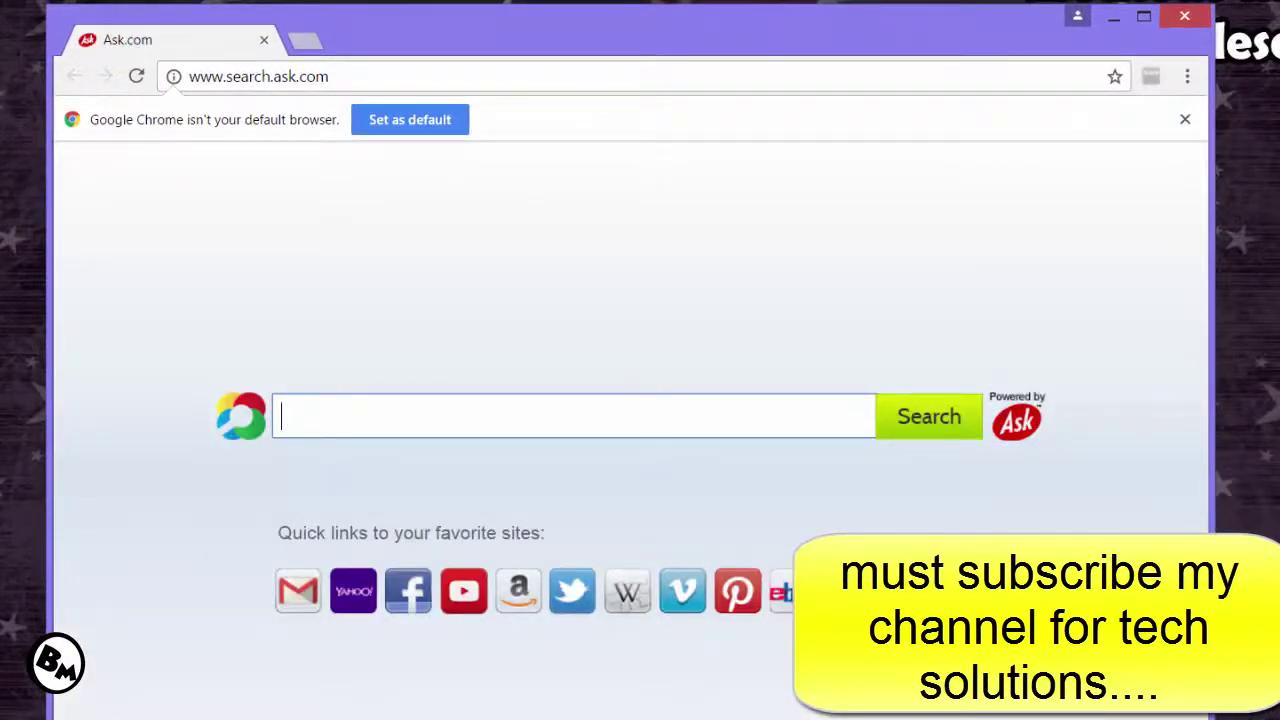
click(305, 45)
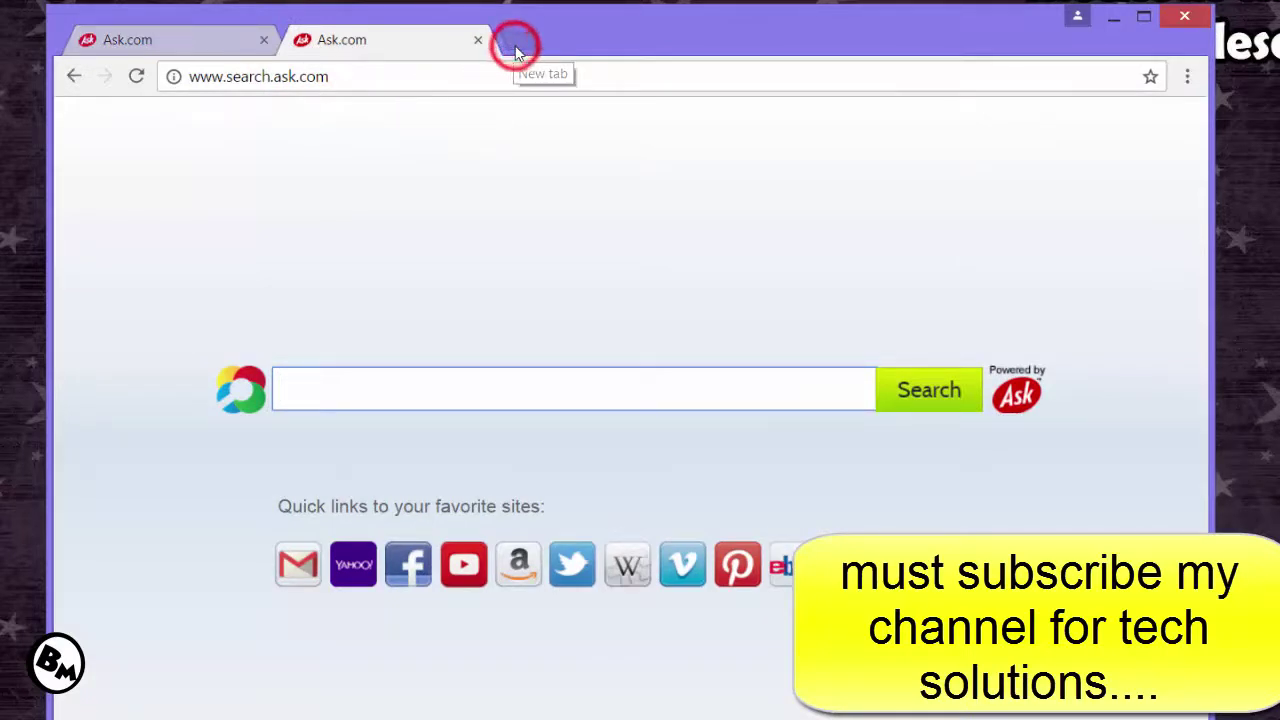
click(515, 50)
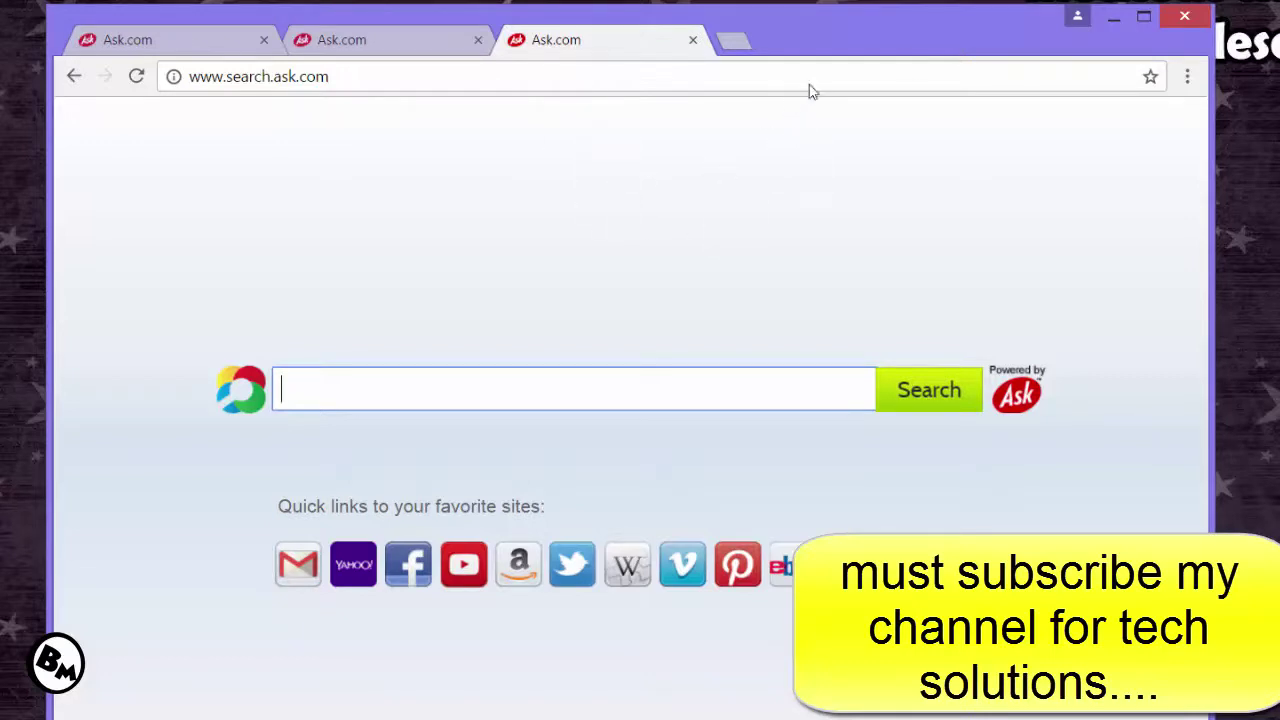
click(1180, 20)
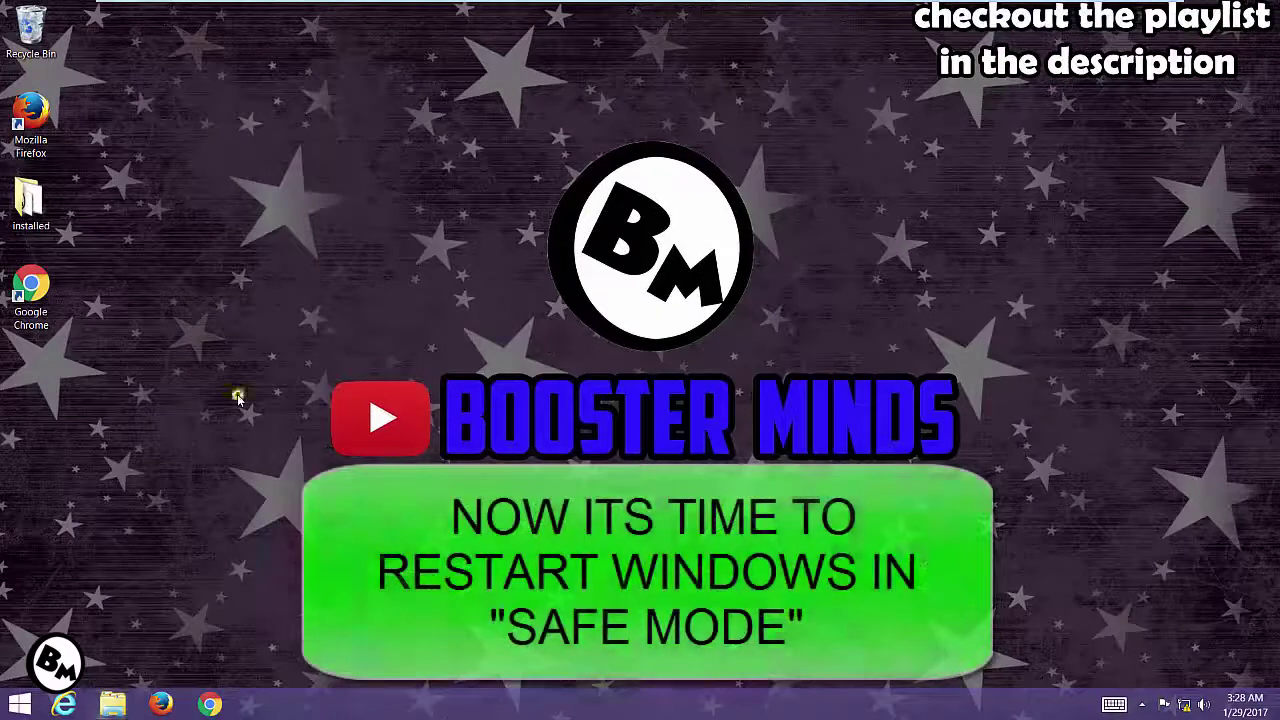
drag(422, 422, 268, 312)
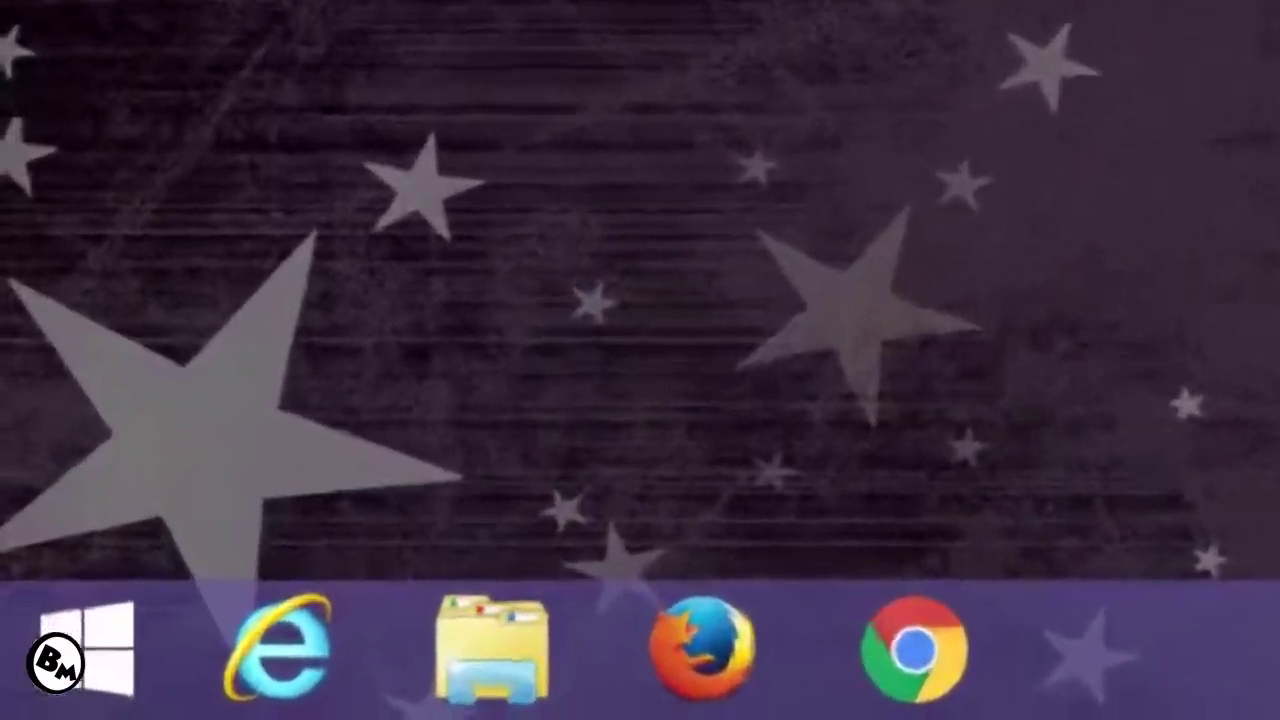
- Sign out from the Start screen's account menu and show the Sleep, Shut down and Restart options
click(8, 700)
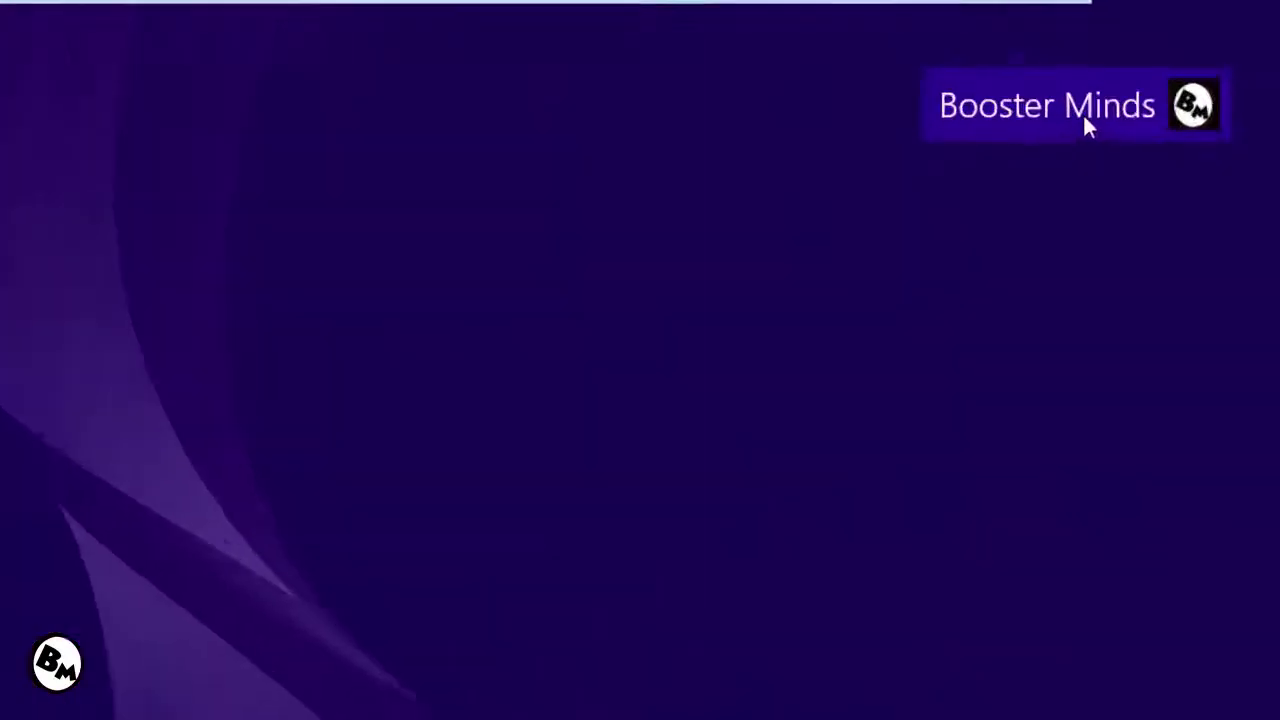
click(1179, 60)
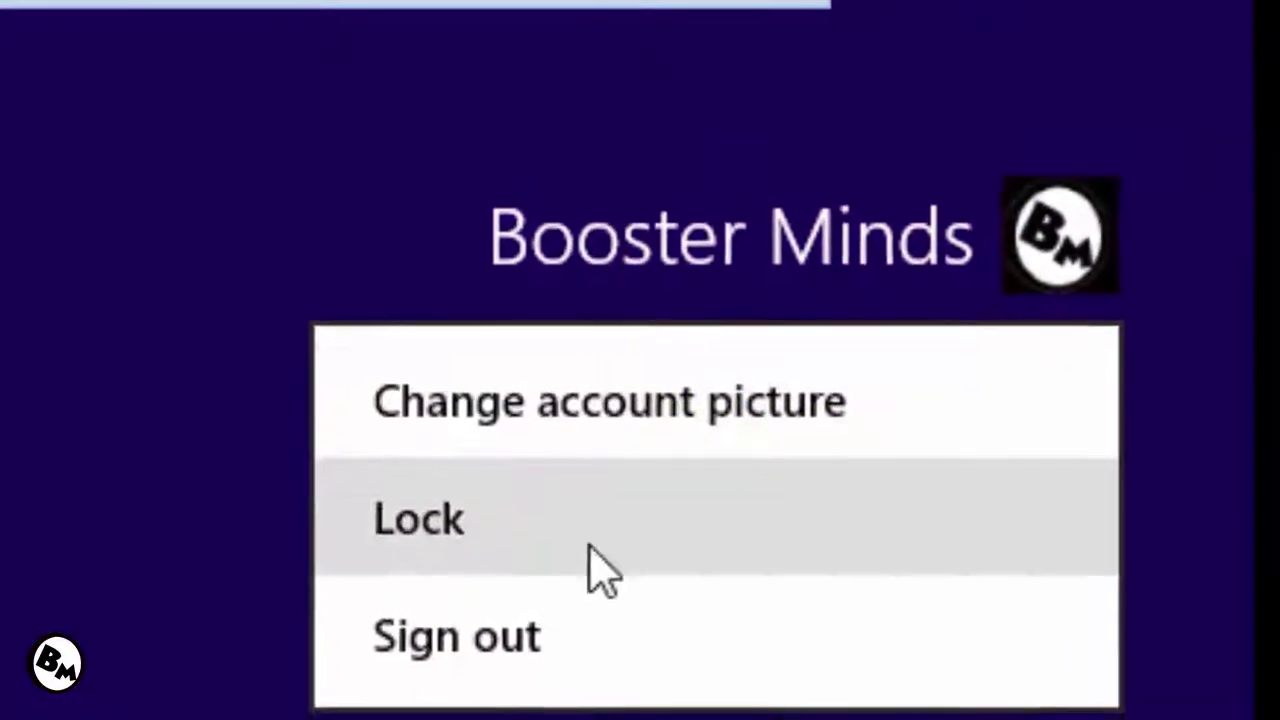
click(500, 640)
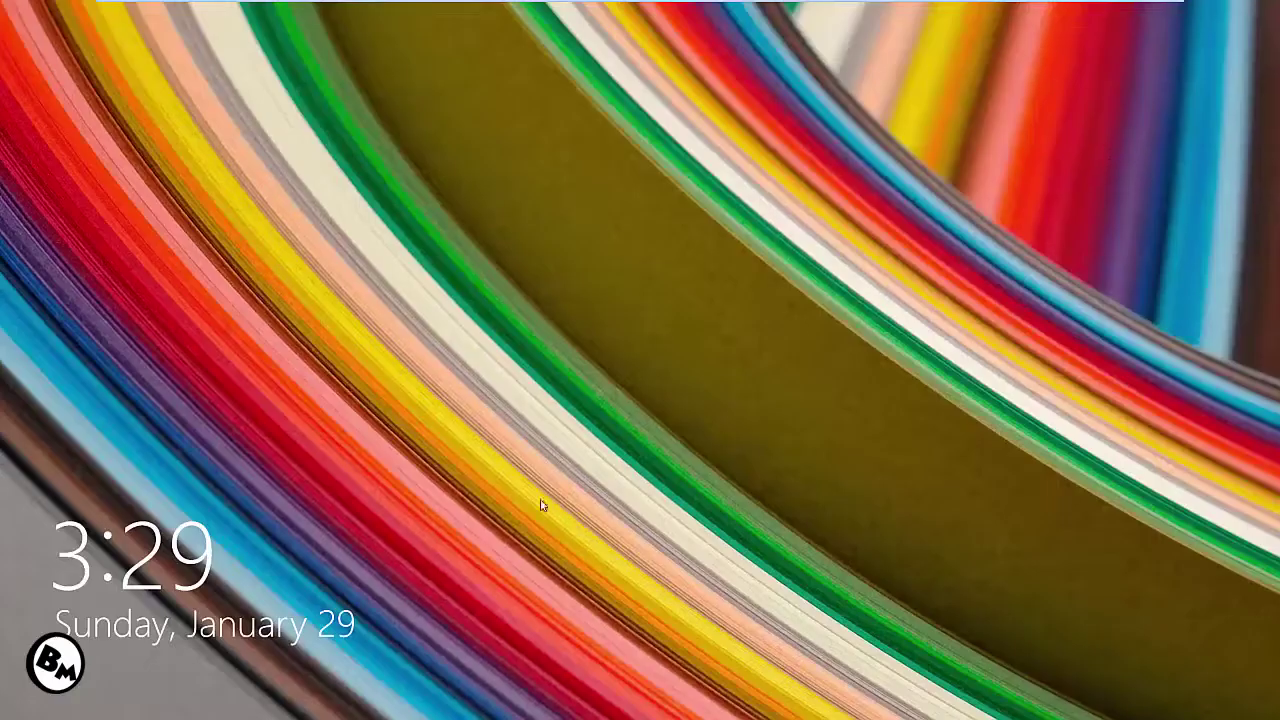
click(540, 500)
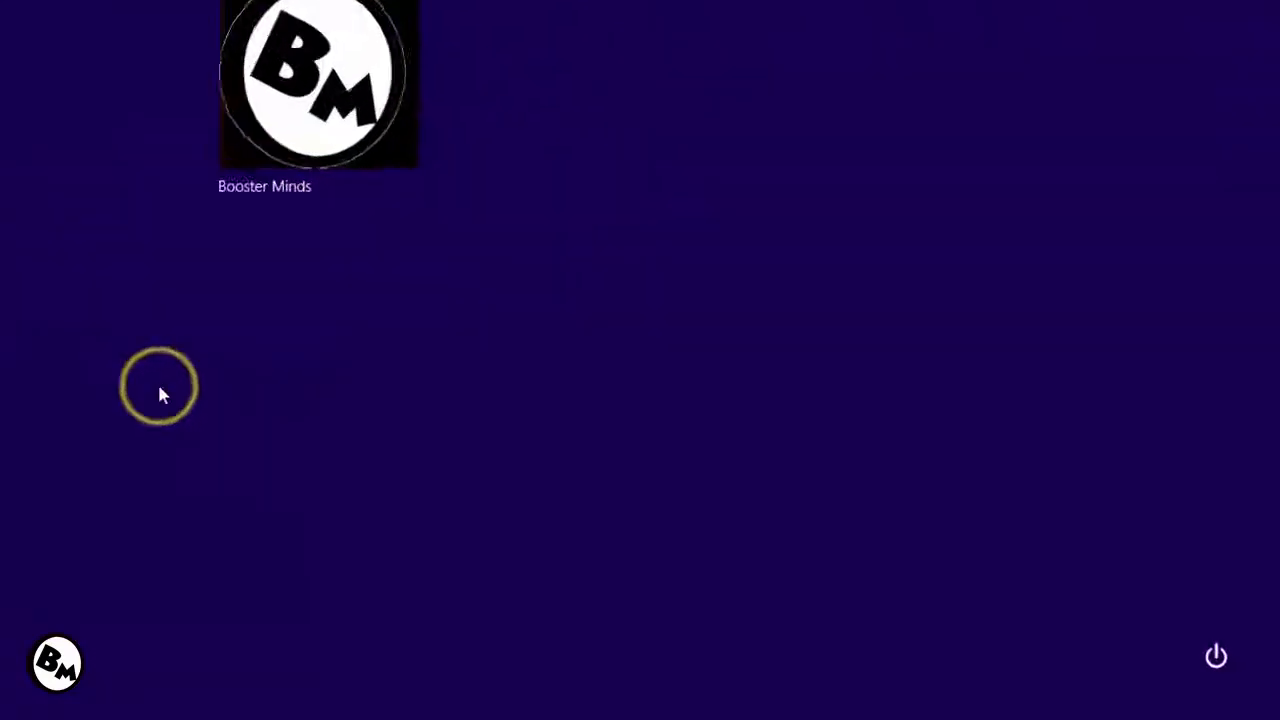
click(1216, 656)
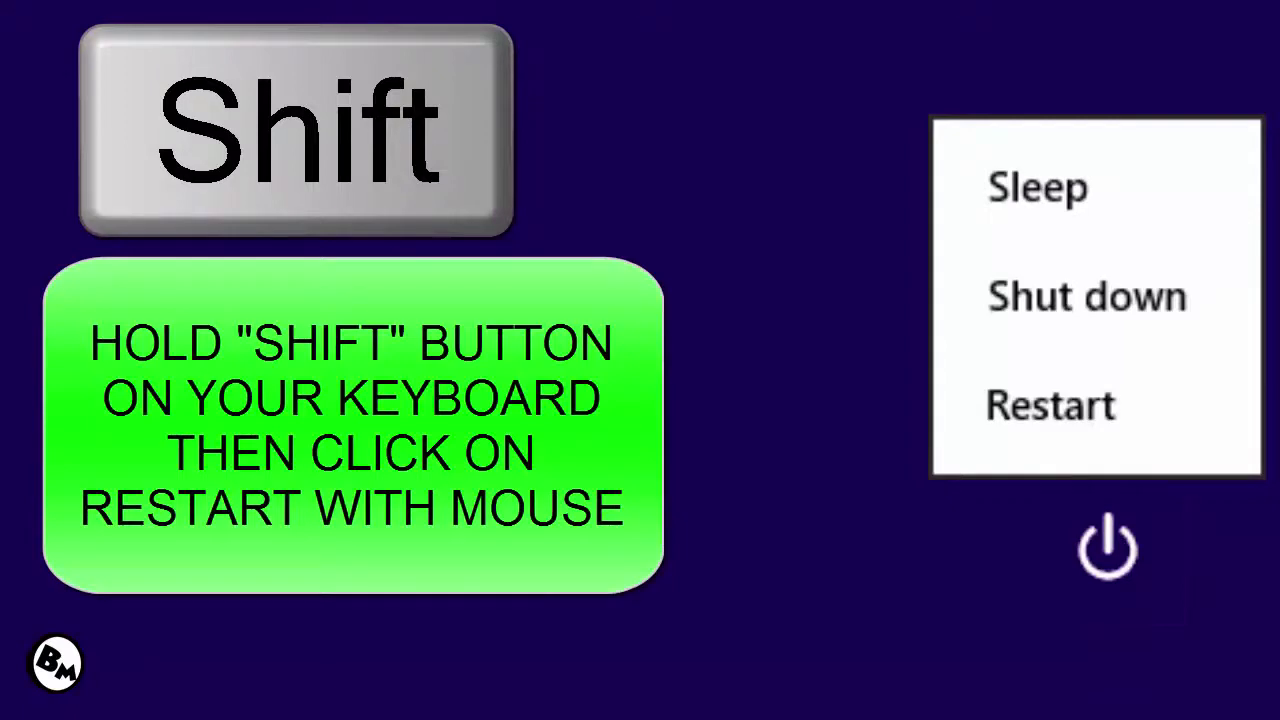
- Shift-restart into recovery and go to Troubleshoot > Advanced options > Startup Settings
shift+click(1040, 410)
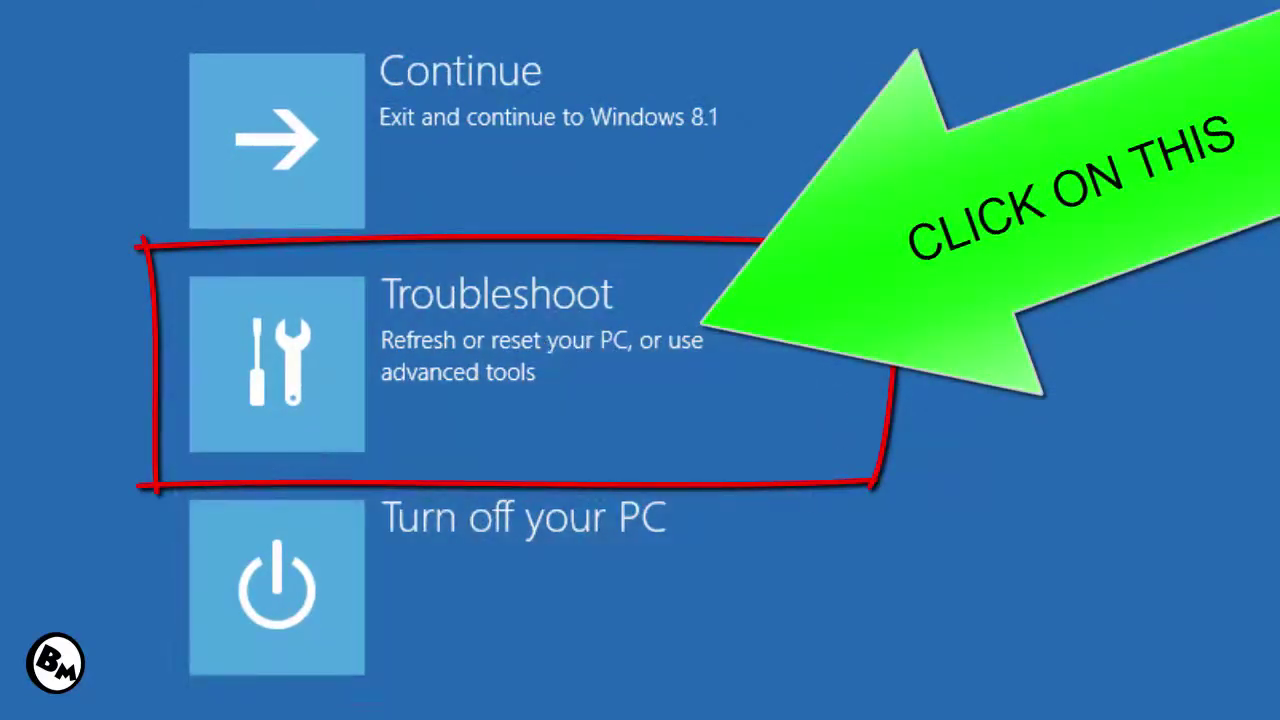
click(731, 355)
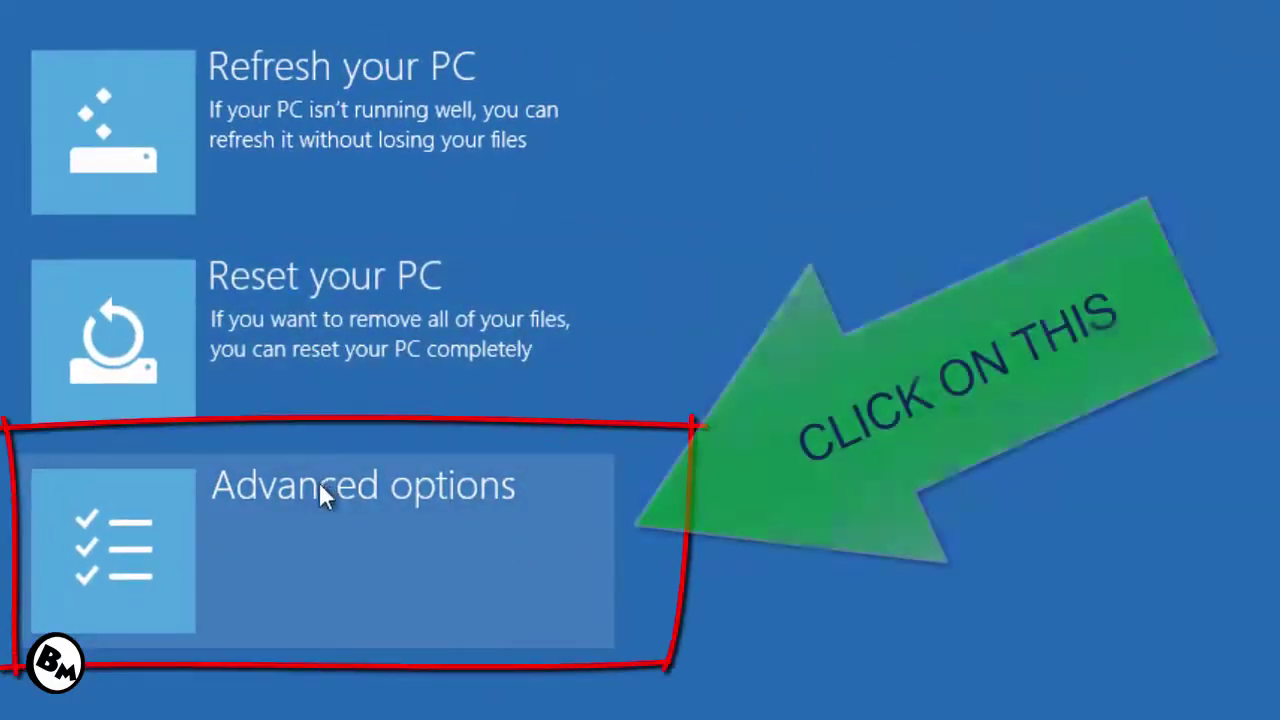
click(453, 540)
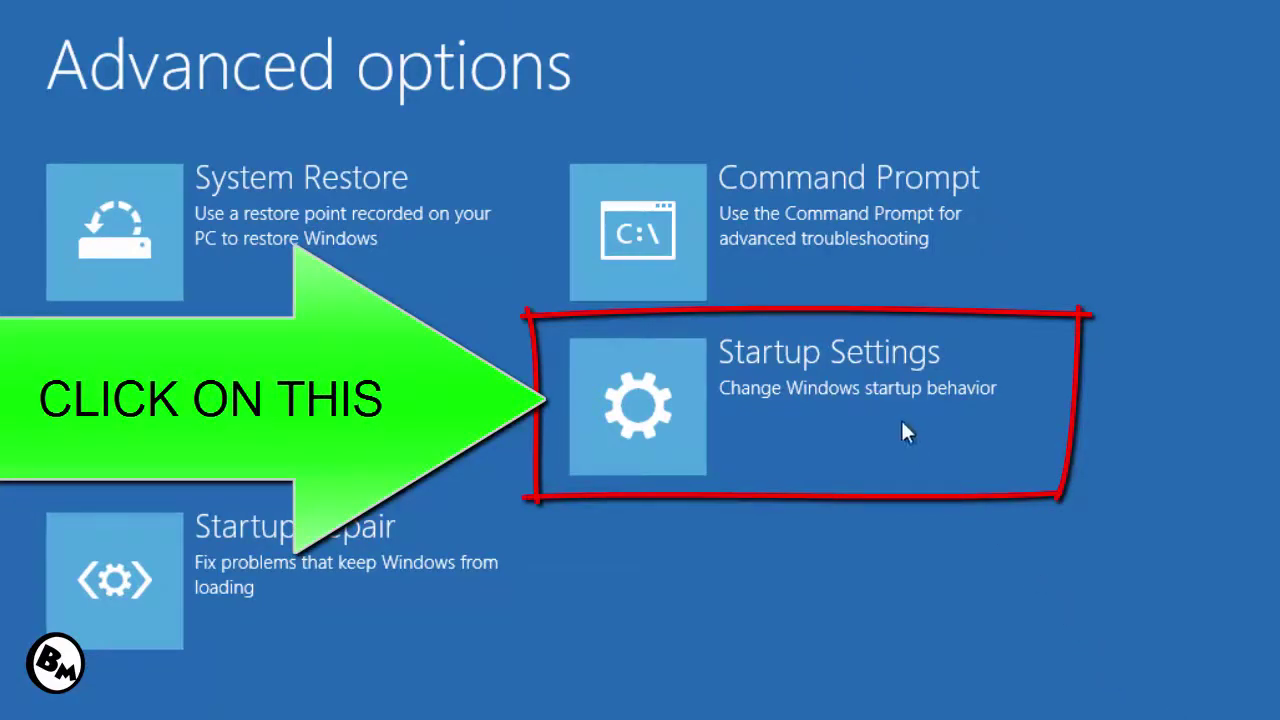
click(894, 416)
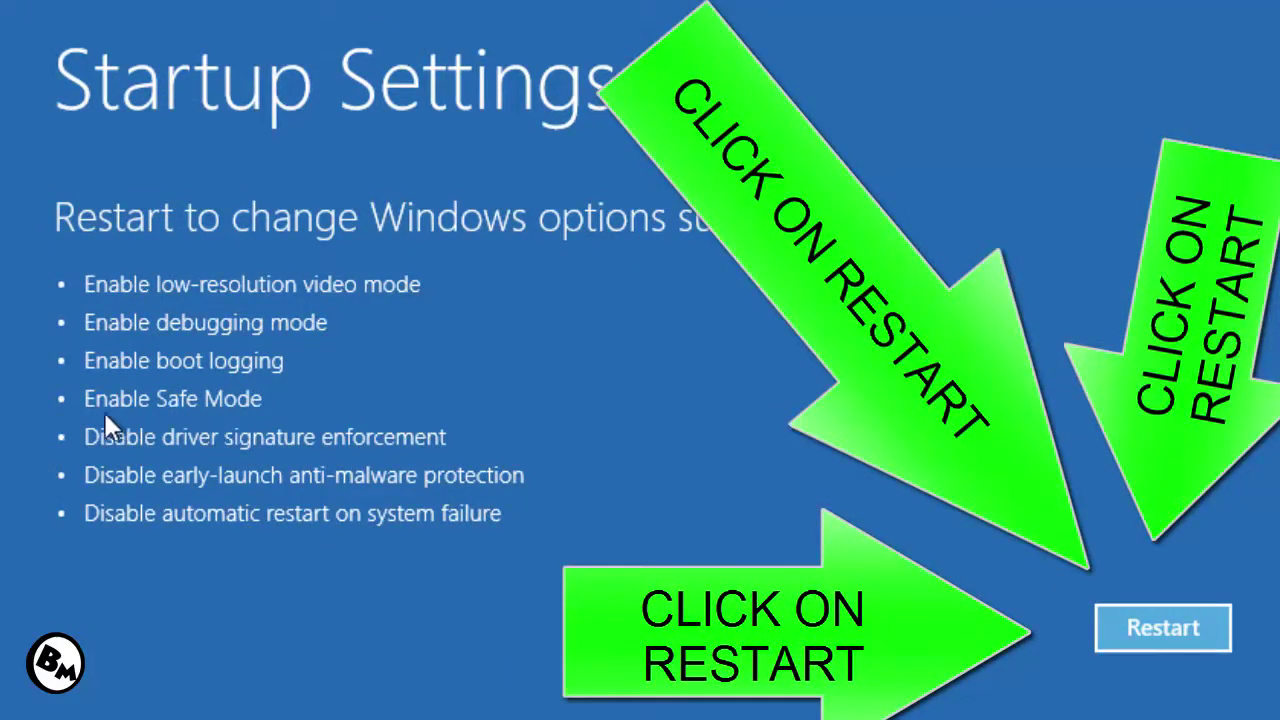
- Restart from Startup Settings and choose option 4, Enable Safe Mode
click(1128, 626)
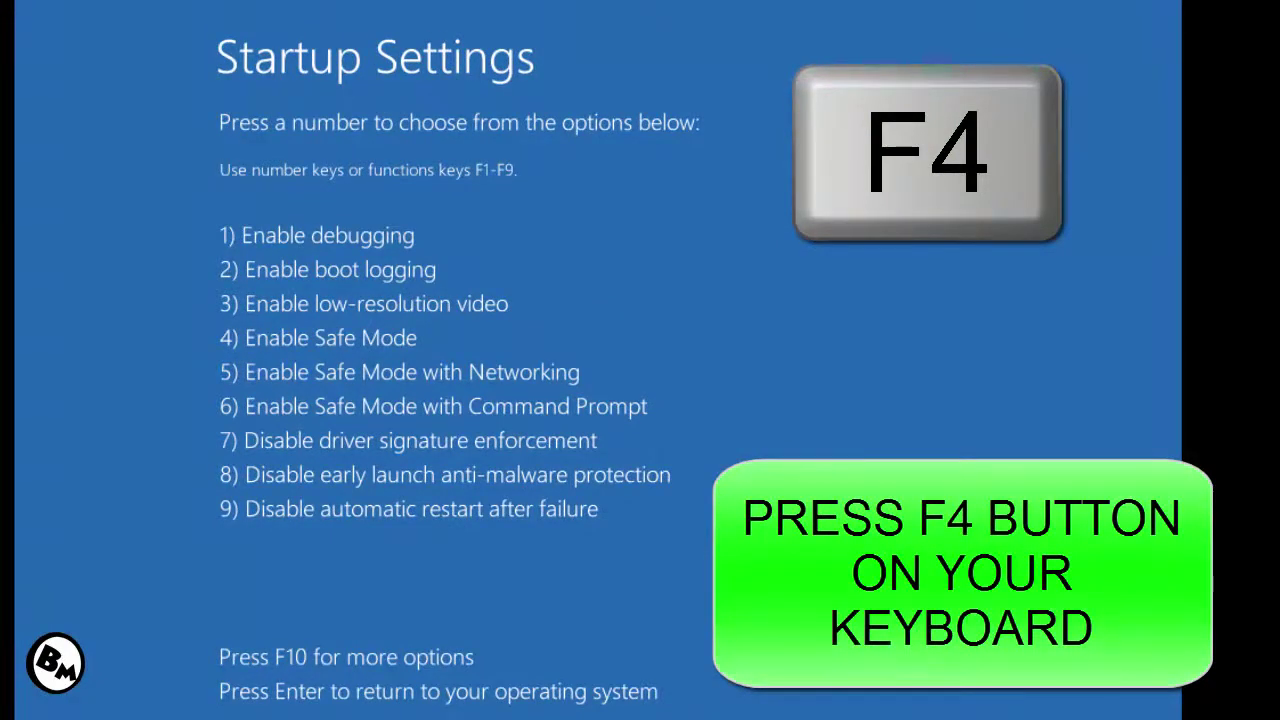
key(F4)
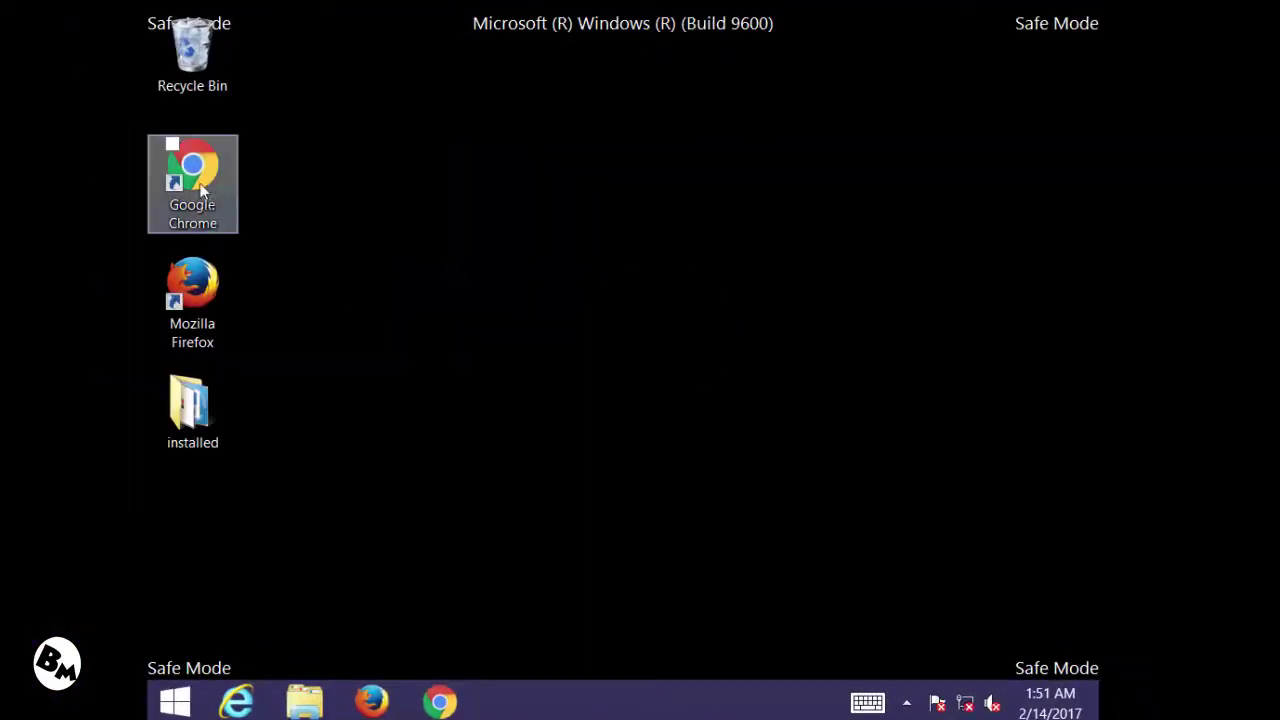
- Launch Chrome in Safe Mode, landing on goinf.ru/index123, and open its three-dot menu
click(198, 178)
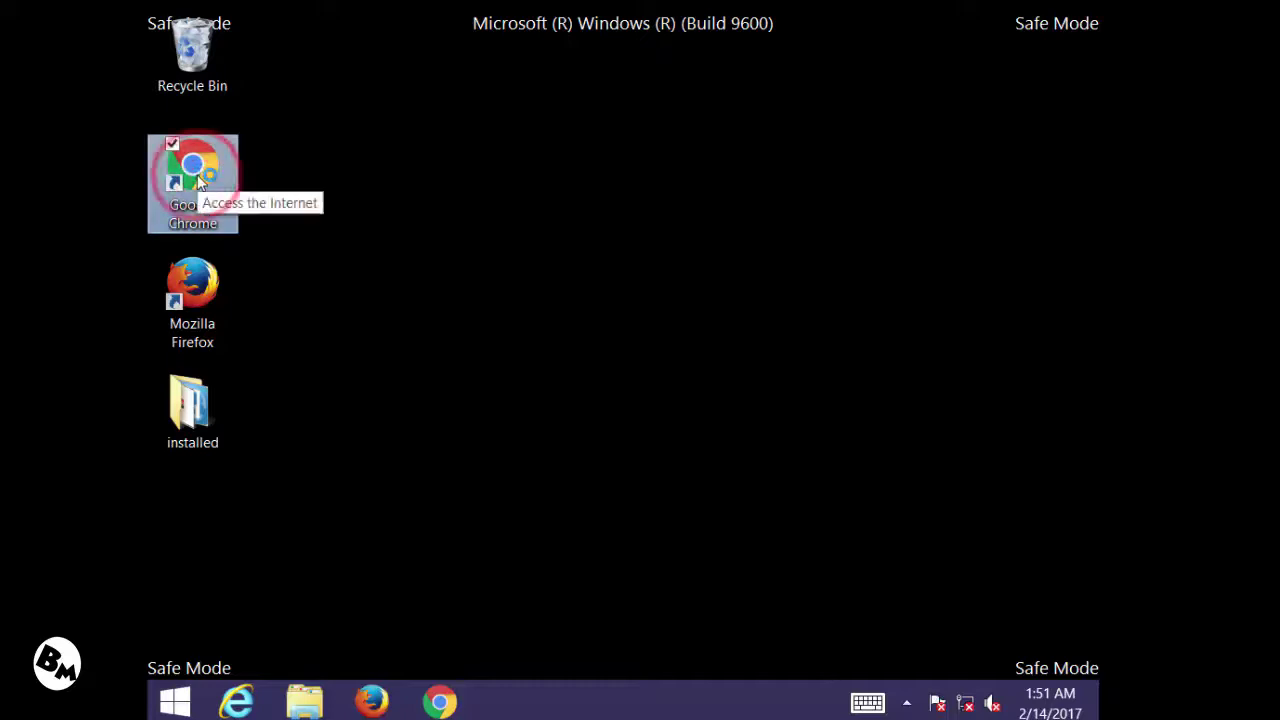
double_click(198, 178)
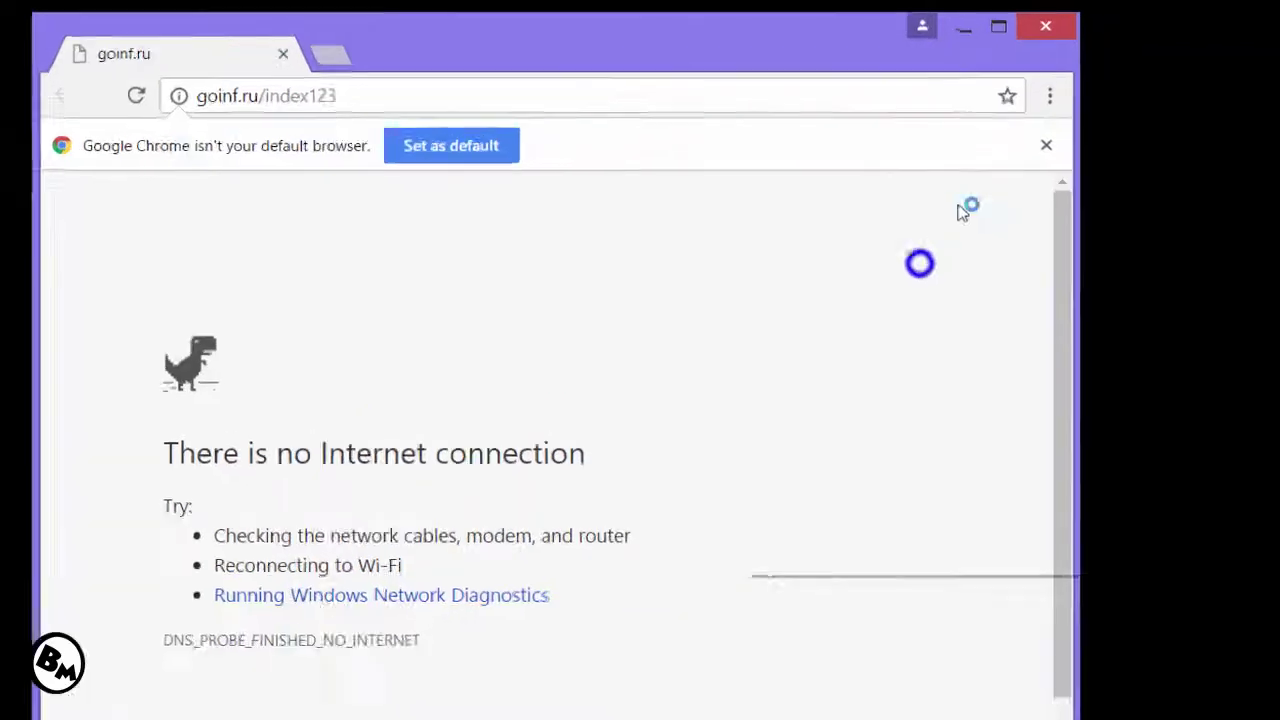
click(1050, 95)
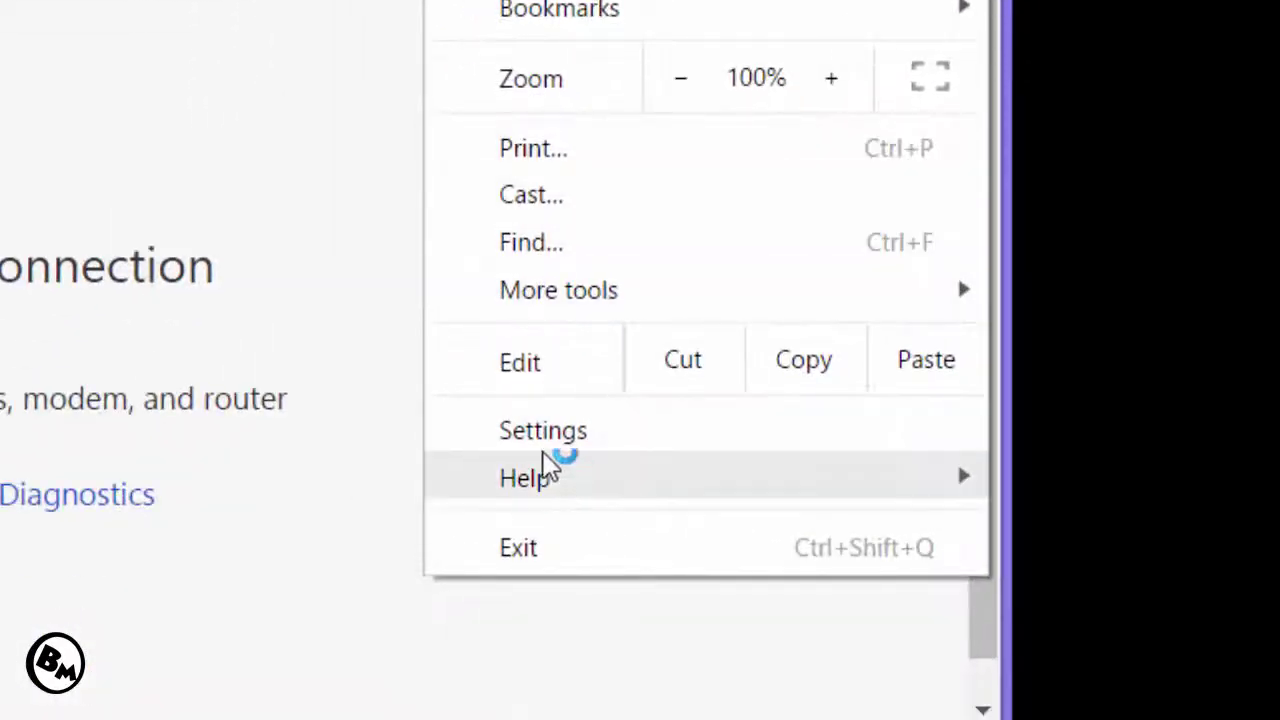
- Reset Chrome via Settings > Show advanced settings > Reset settings, confirming with Reset
click(700, 433)
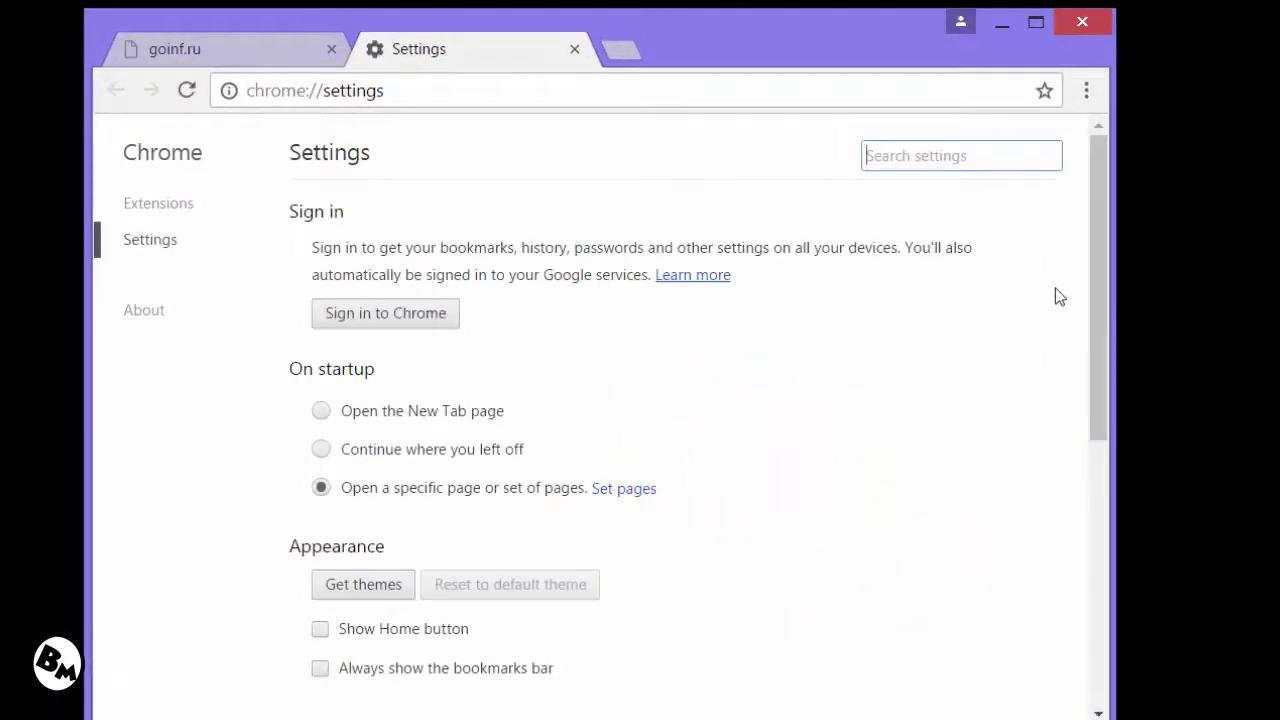
scroll(1097, 410, down, 3)
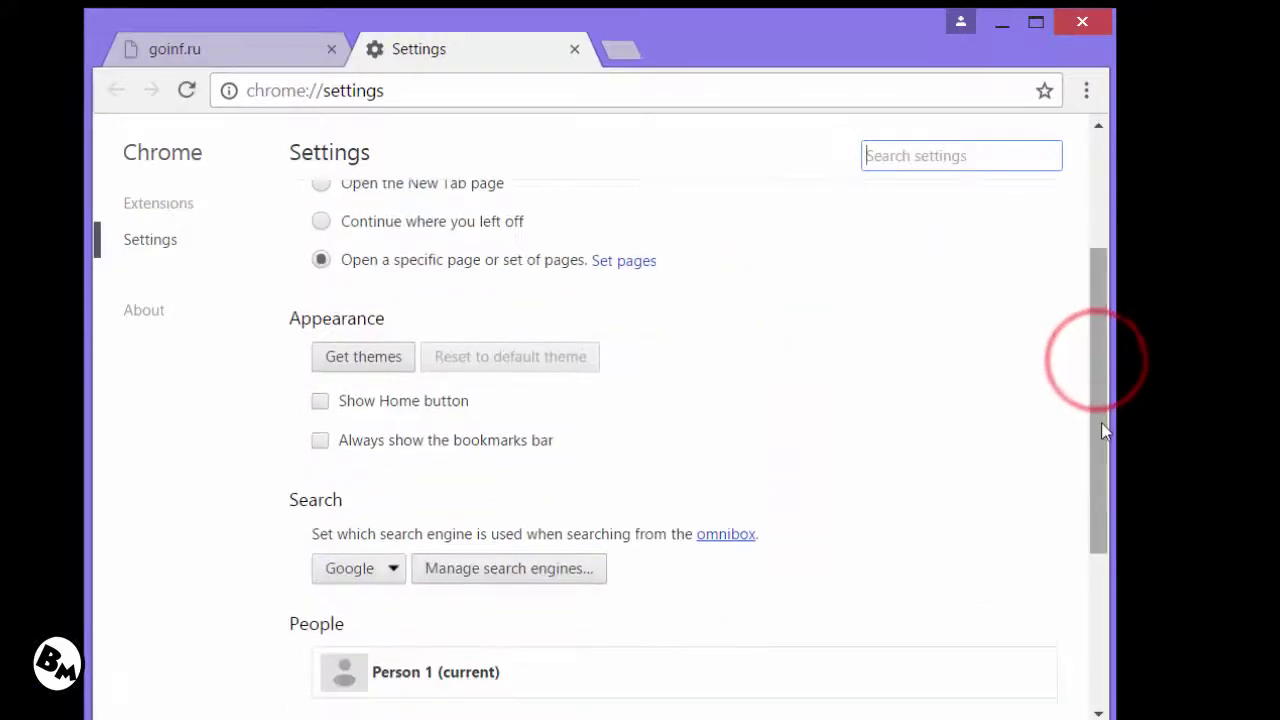
scroll(1098, 433, down, 3)
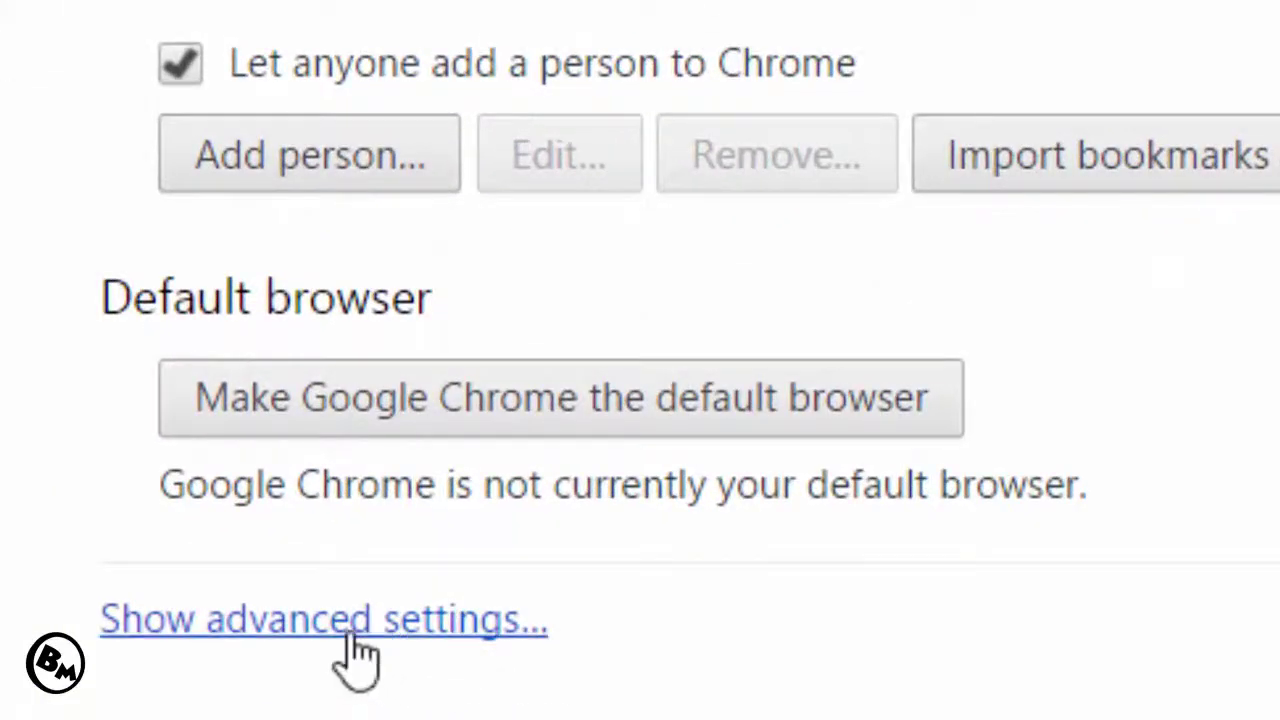
click(352, 636)
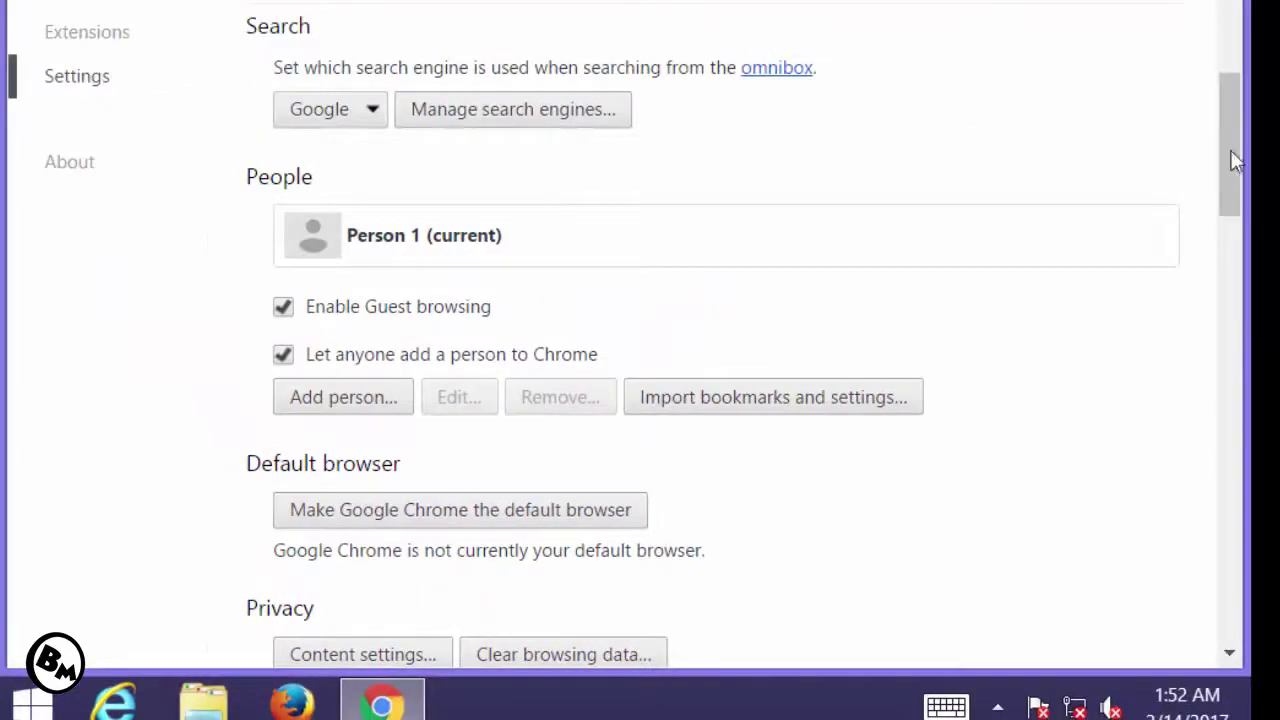
drag(1236, 162, 1230, 590)
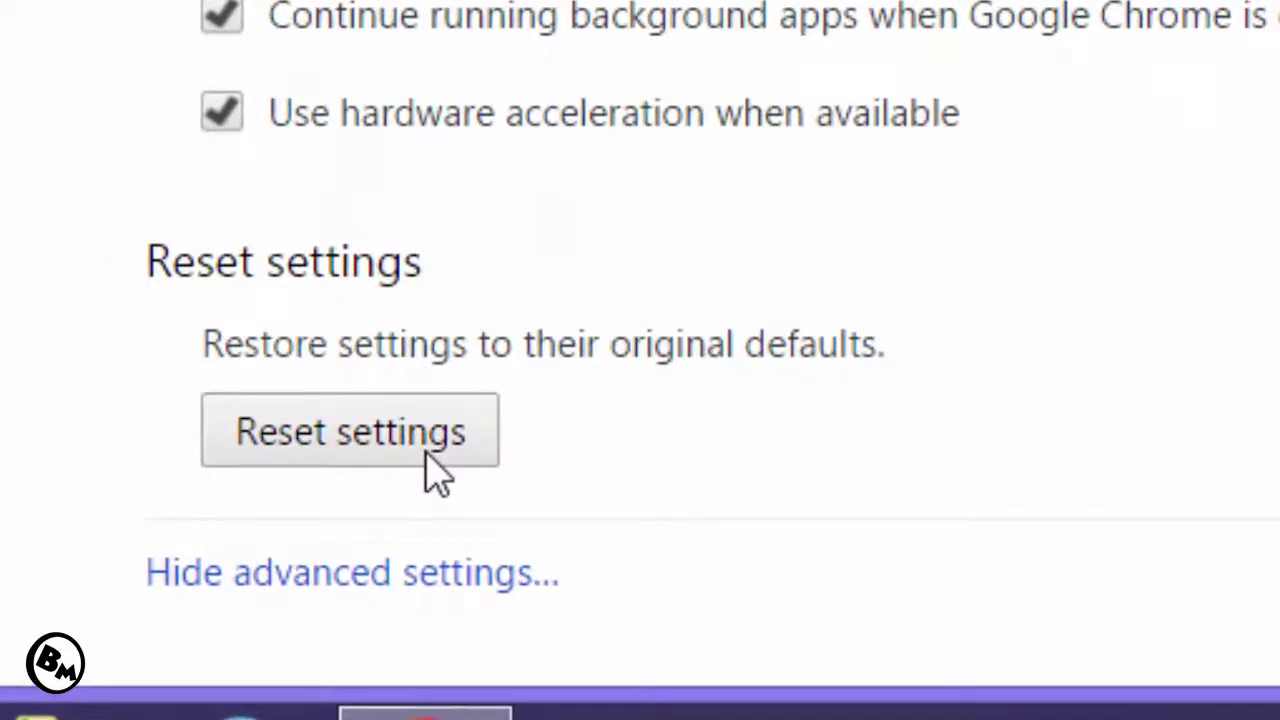
click(426, 452)
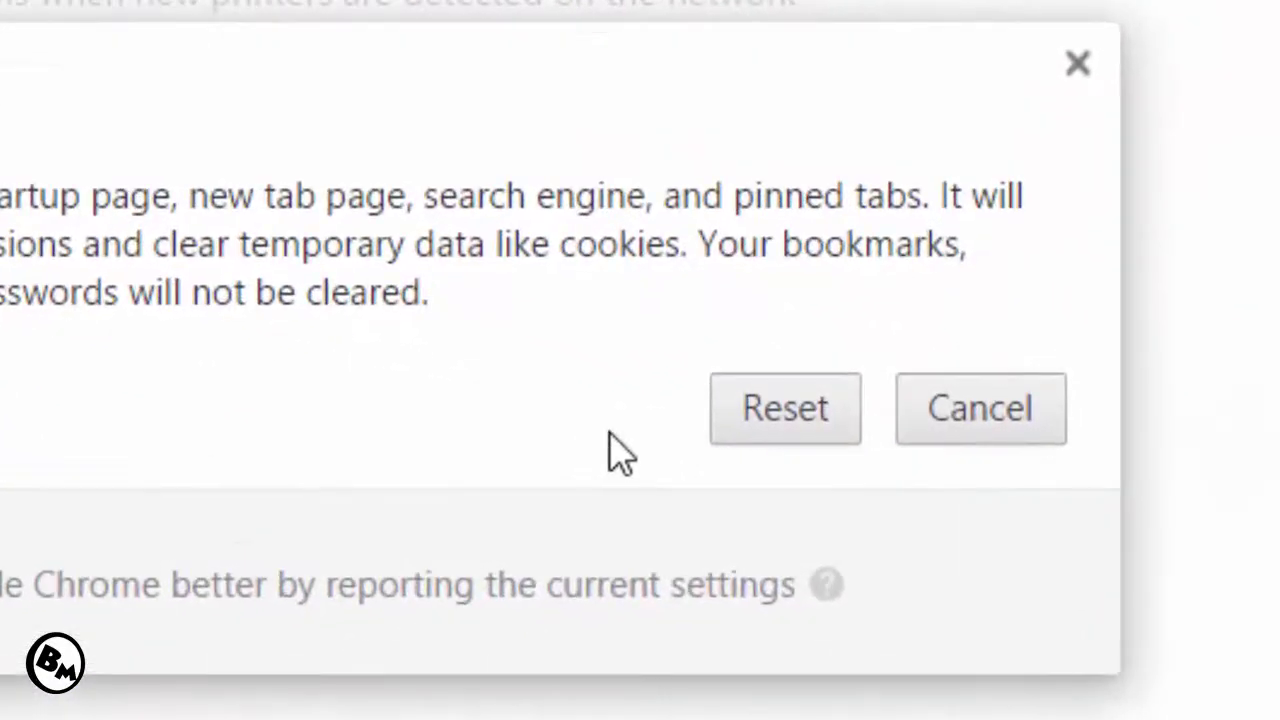
click(768, 404)
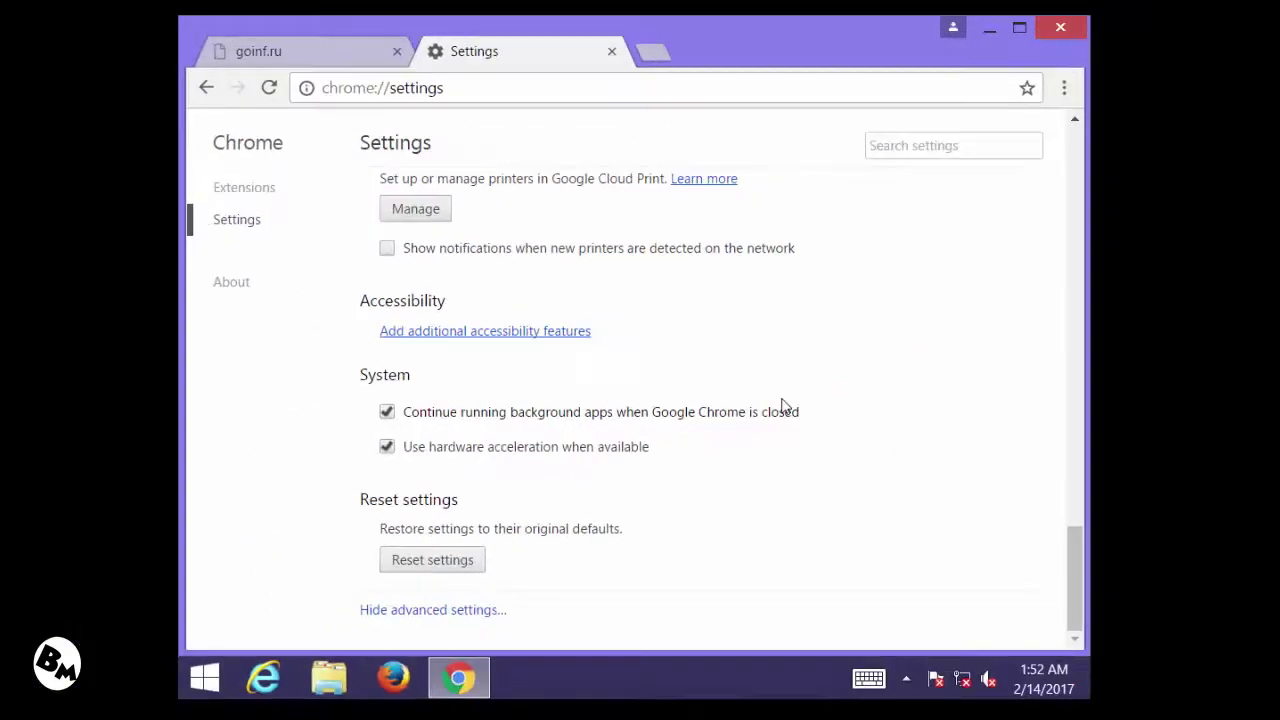
- Close Chrome, then launch Mozilla Firefox and maximize its window
click(1061, 30)
click(232, 278)
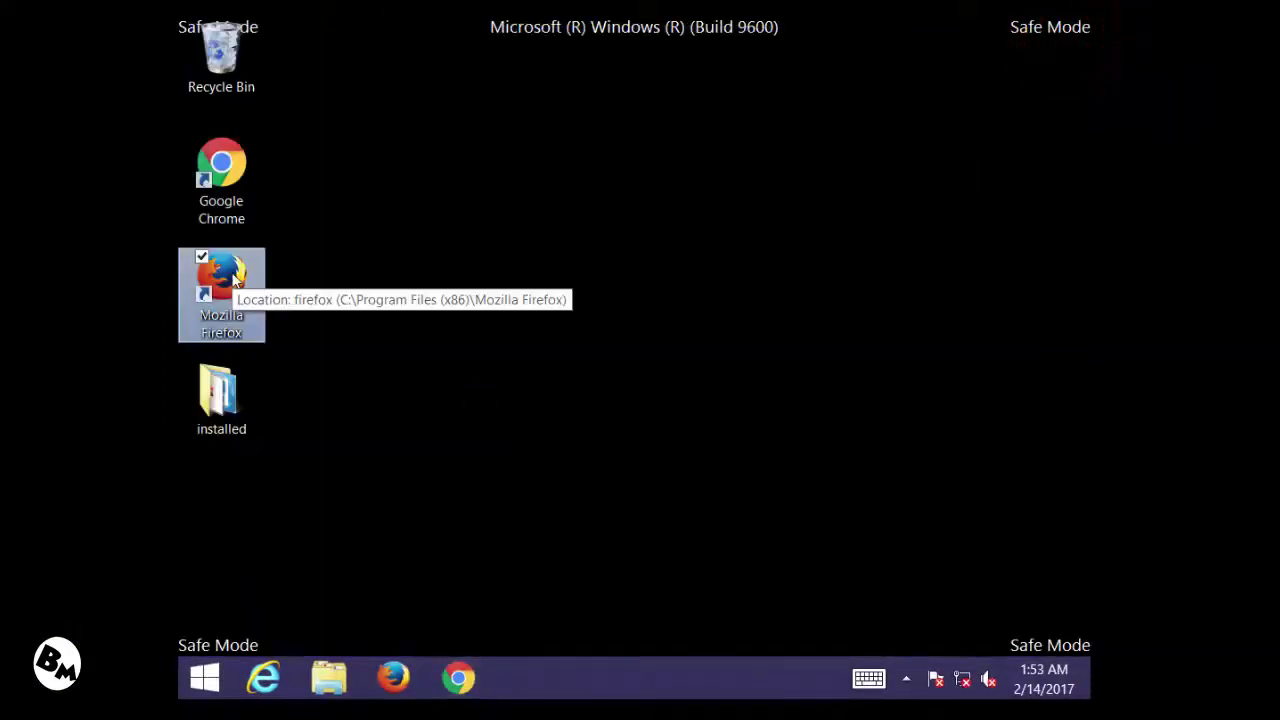
double_click(628, 138)
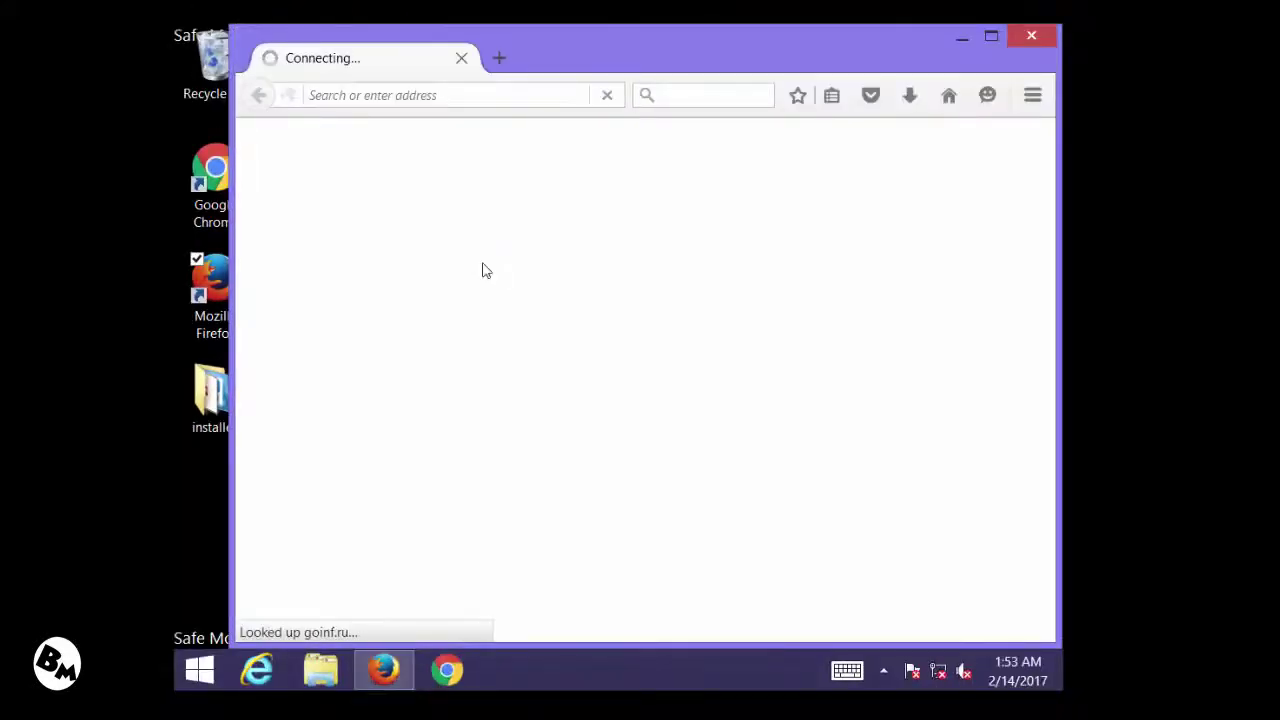
click(995, 36)
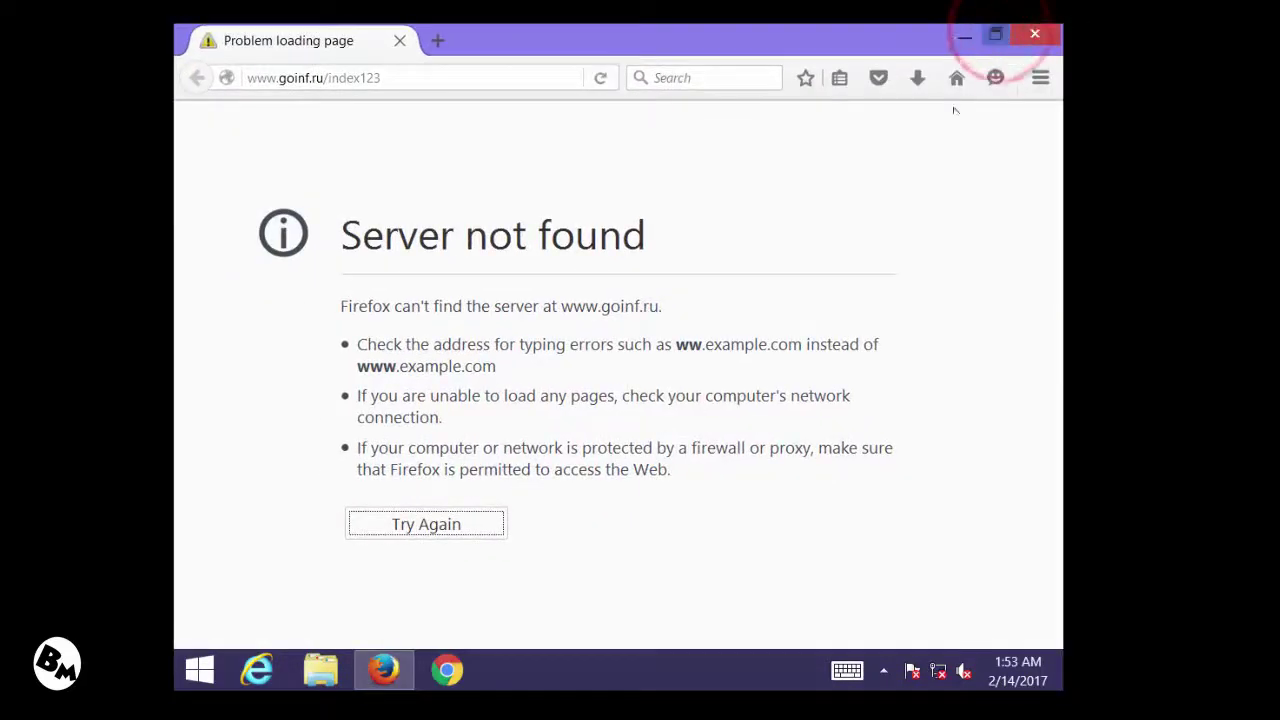
click(795, 283)
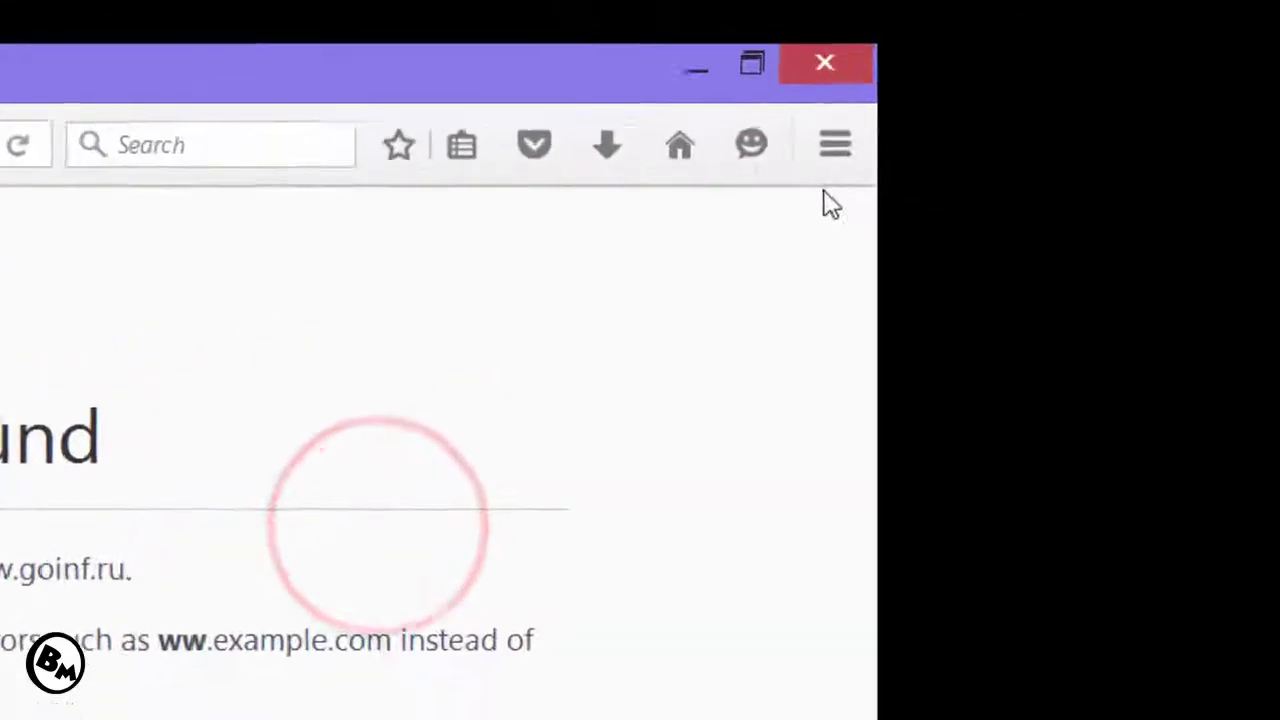
- Refresh Firefox from Help > Troubleshooting Information, confirming and finishing the Import Wizard
click(959, 106)
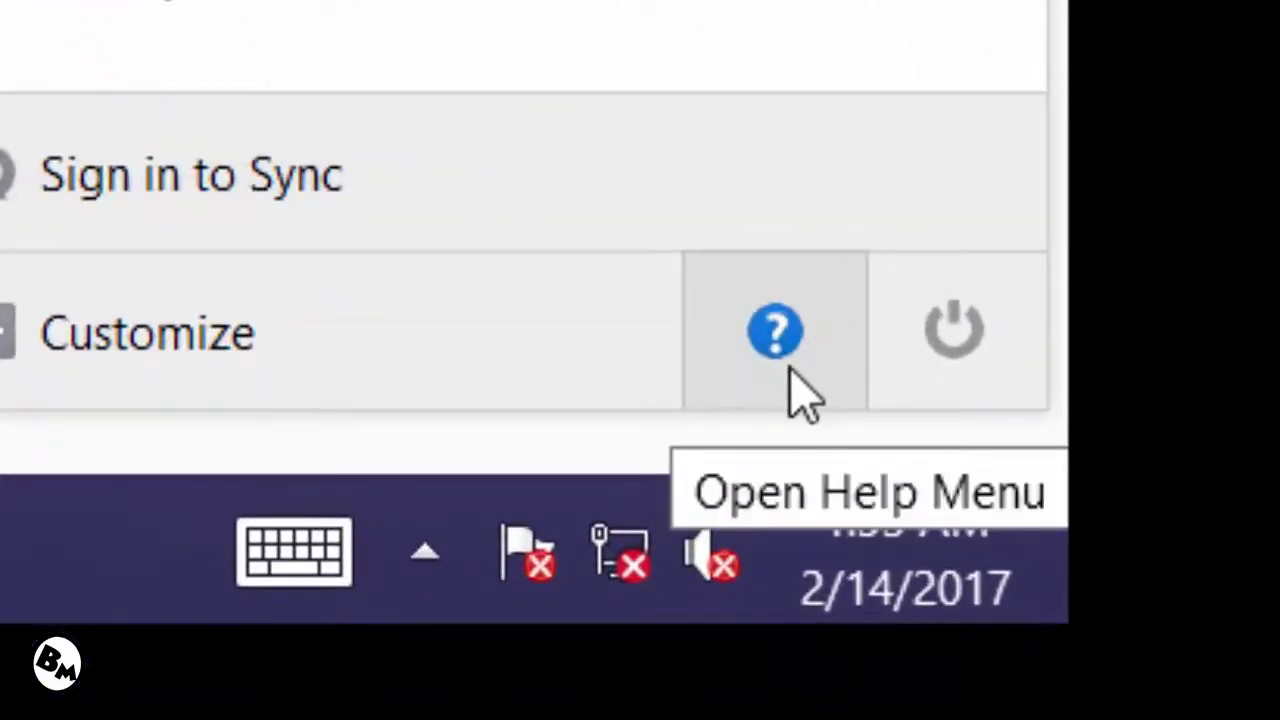
click(790, 370)
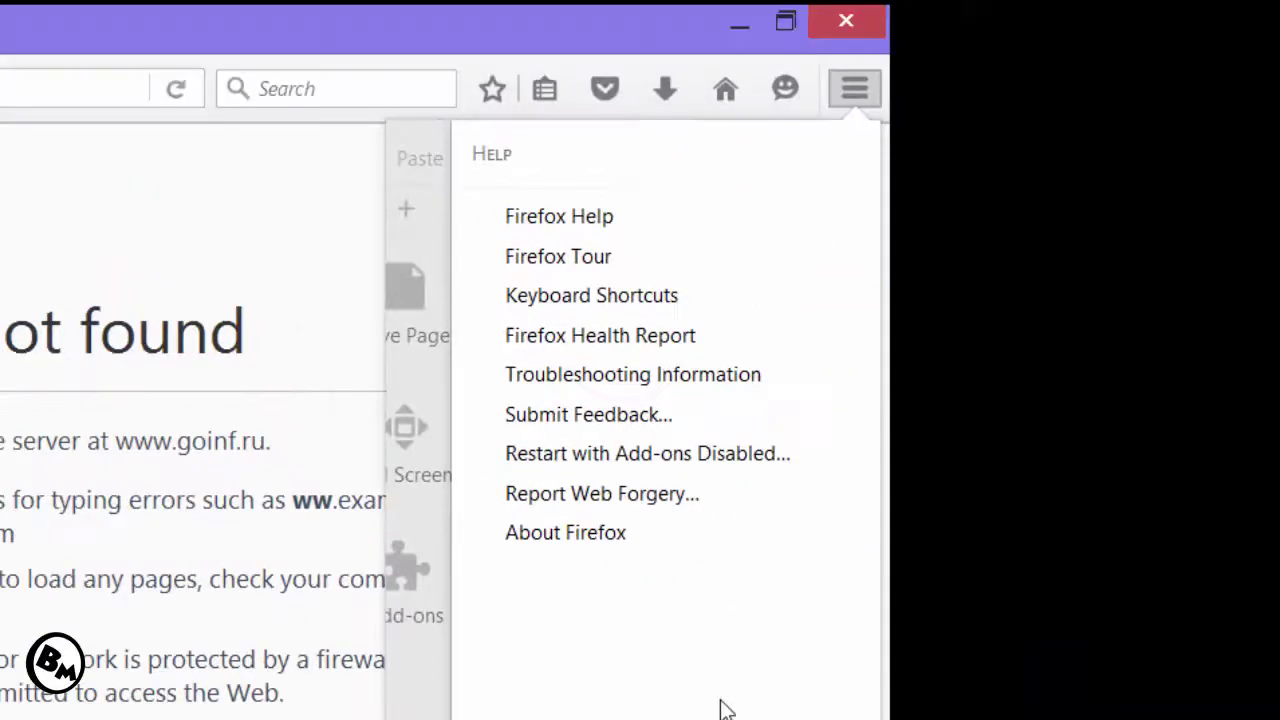
click(790, 374)
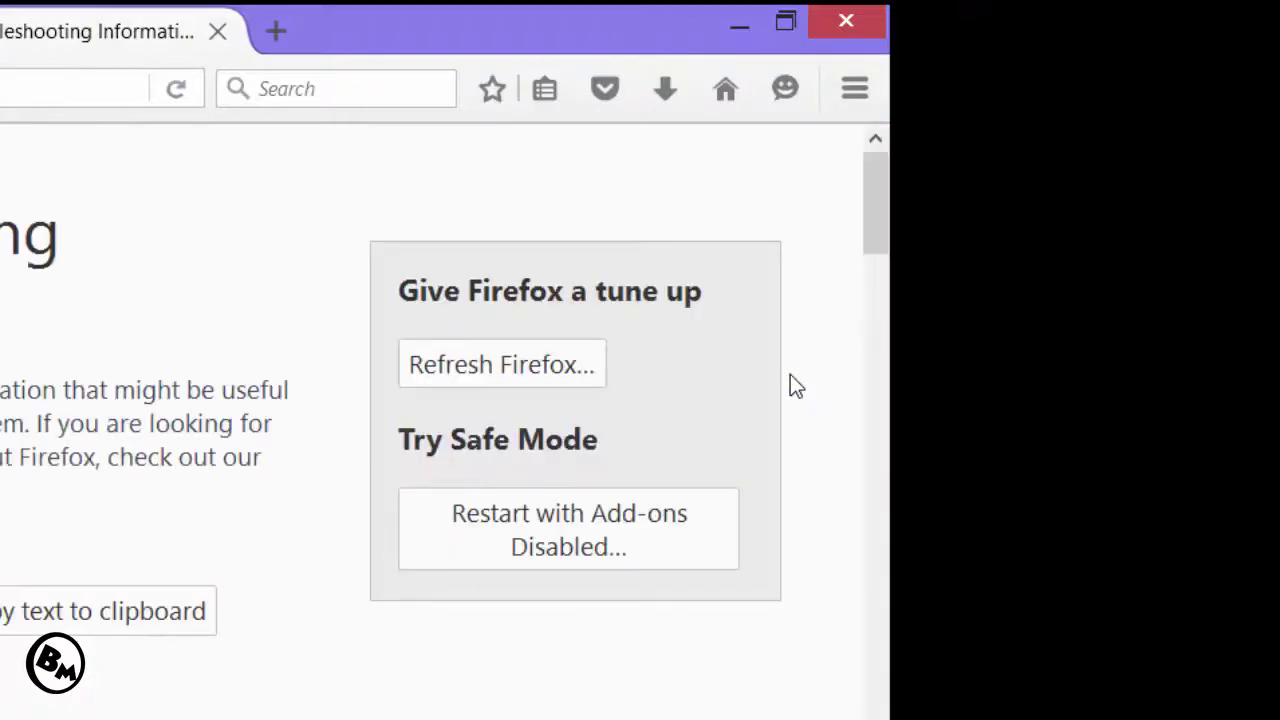
click(582, 379)
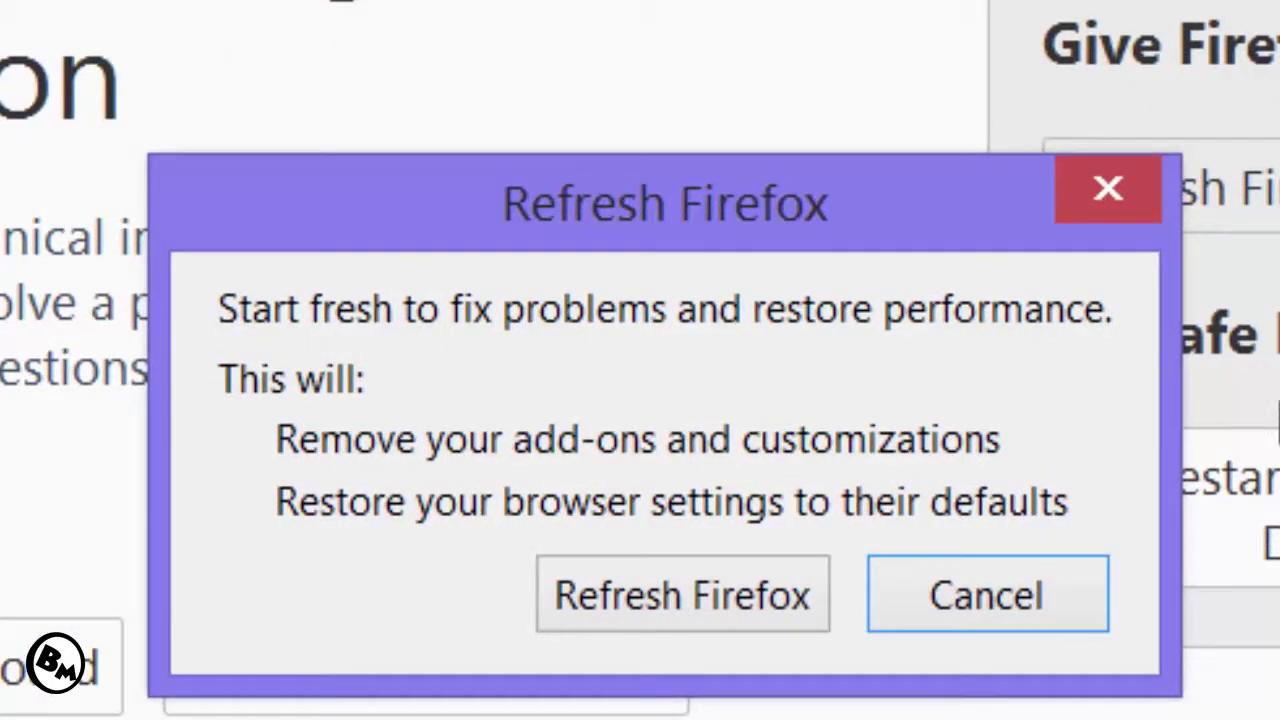
click(670, 595)
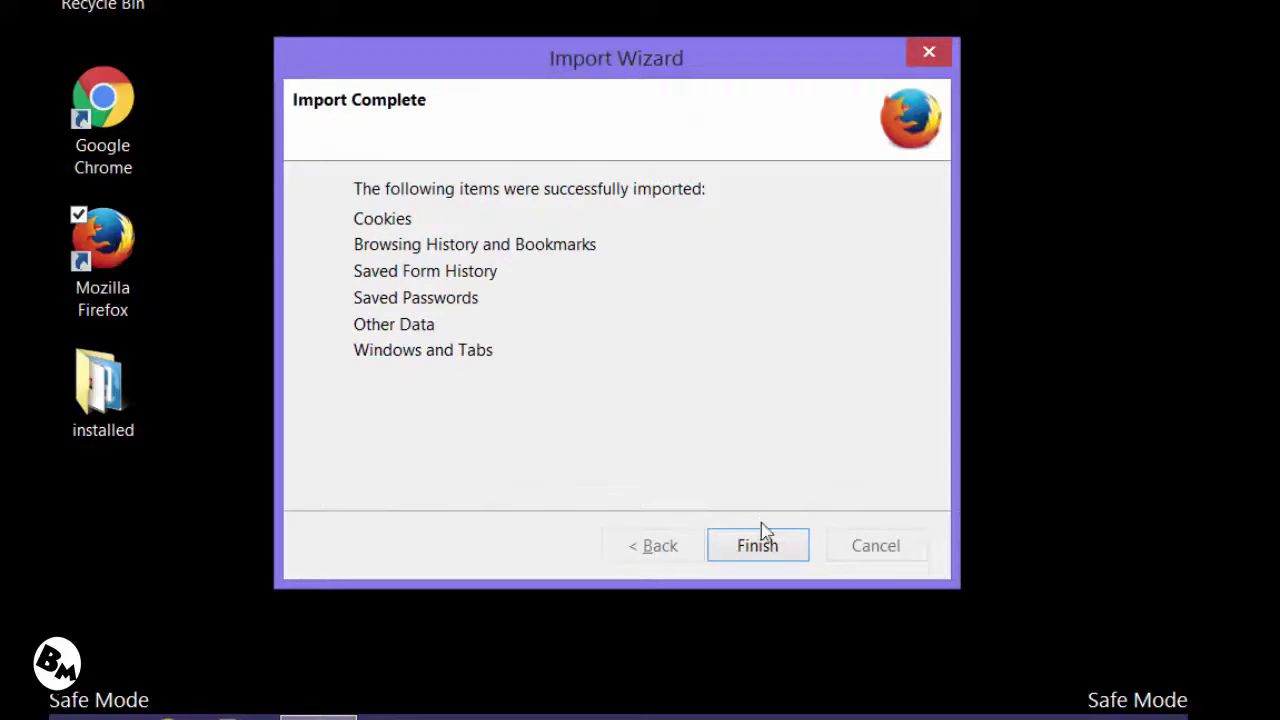
click(763, 540)
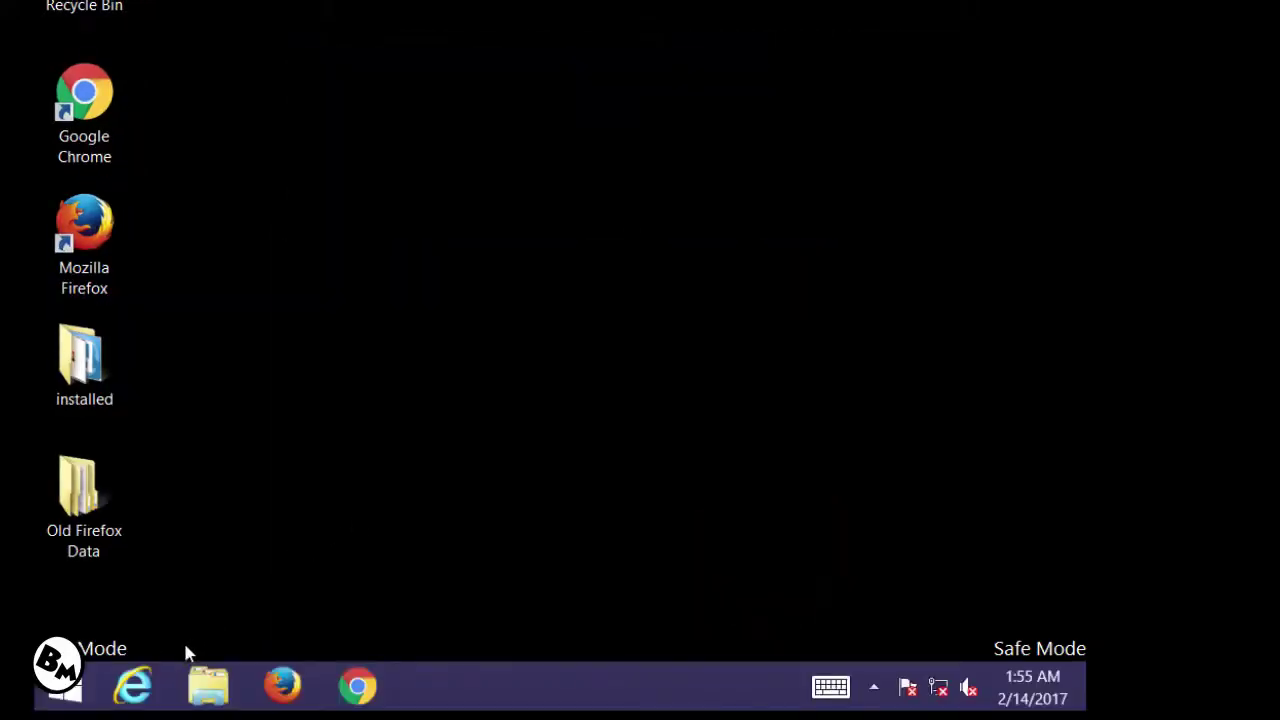
- Launch Internet Explorer and open Tools > Internet options on the Advanced tab
click(140, 690)
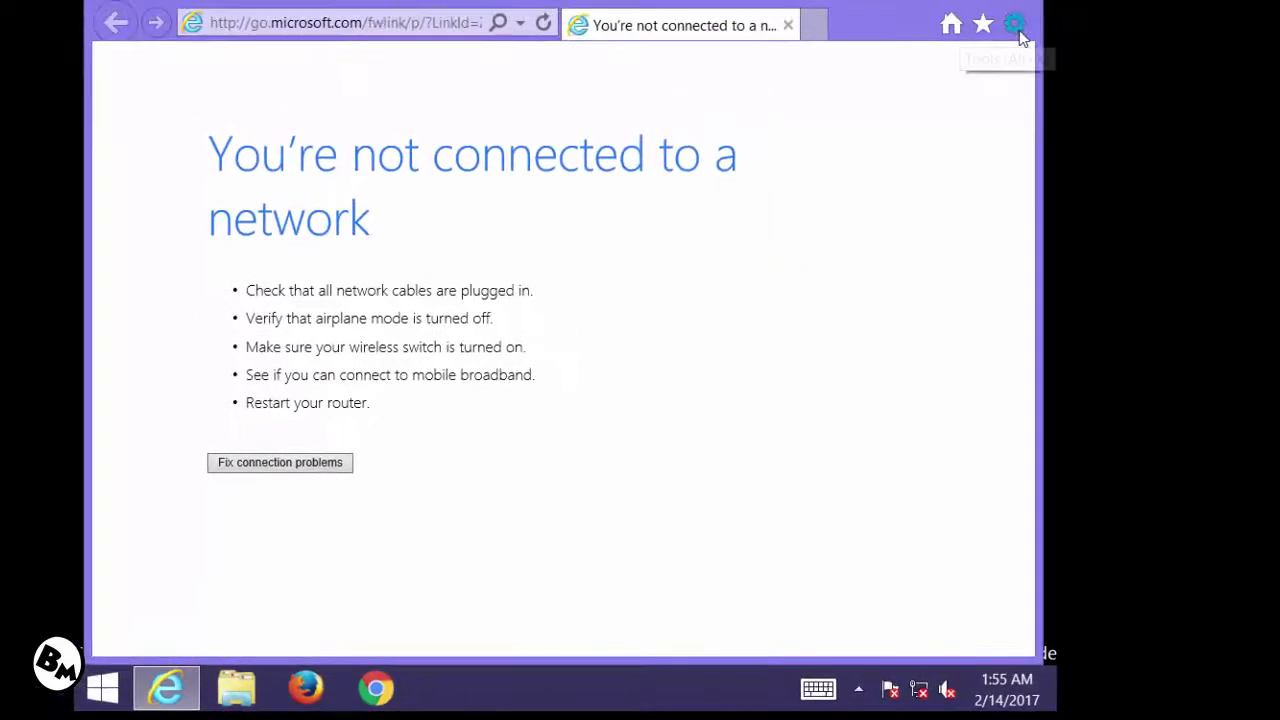
click(1018, 35)
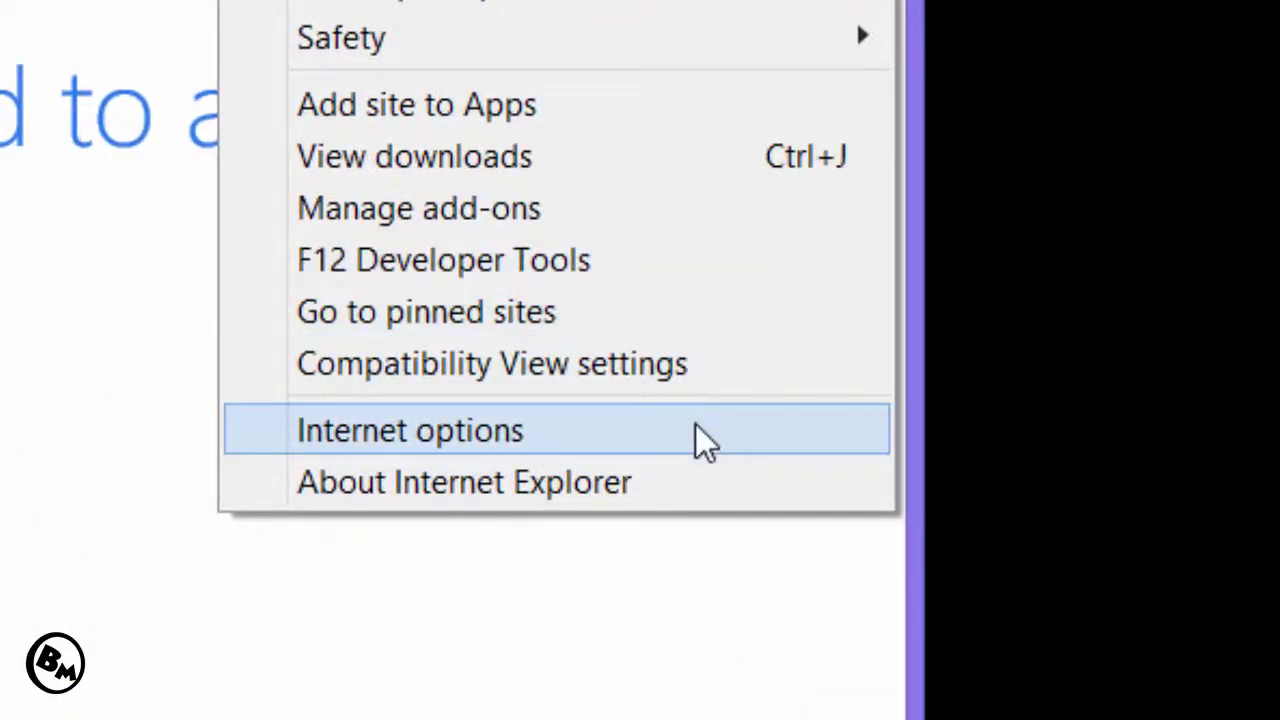
click(696, 425)
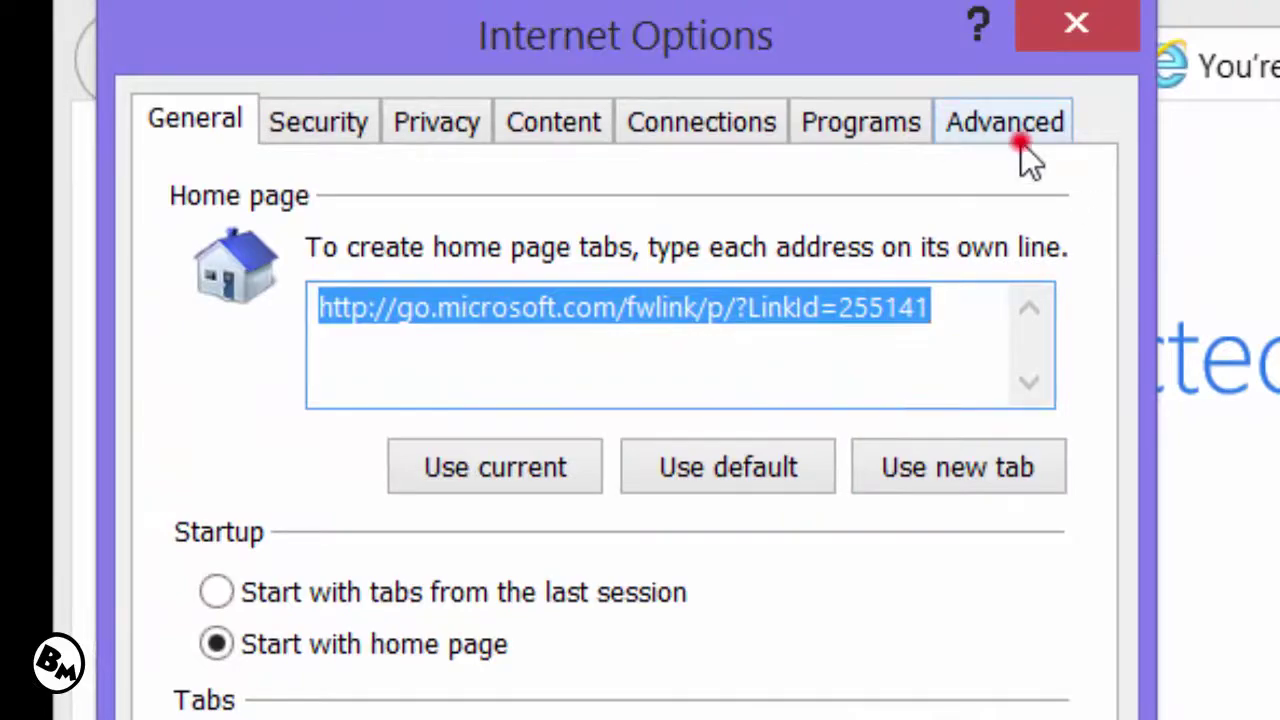
click(1021, 142)
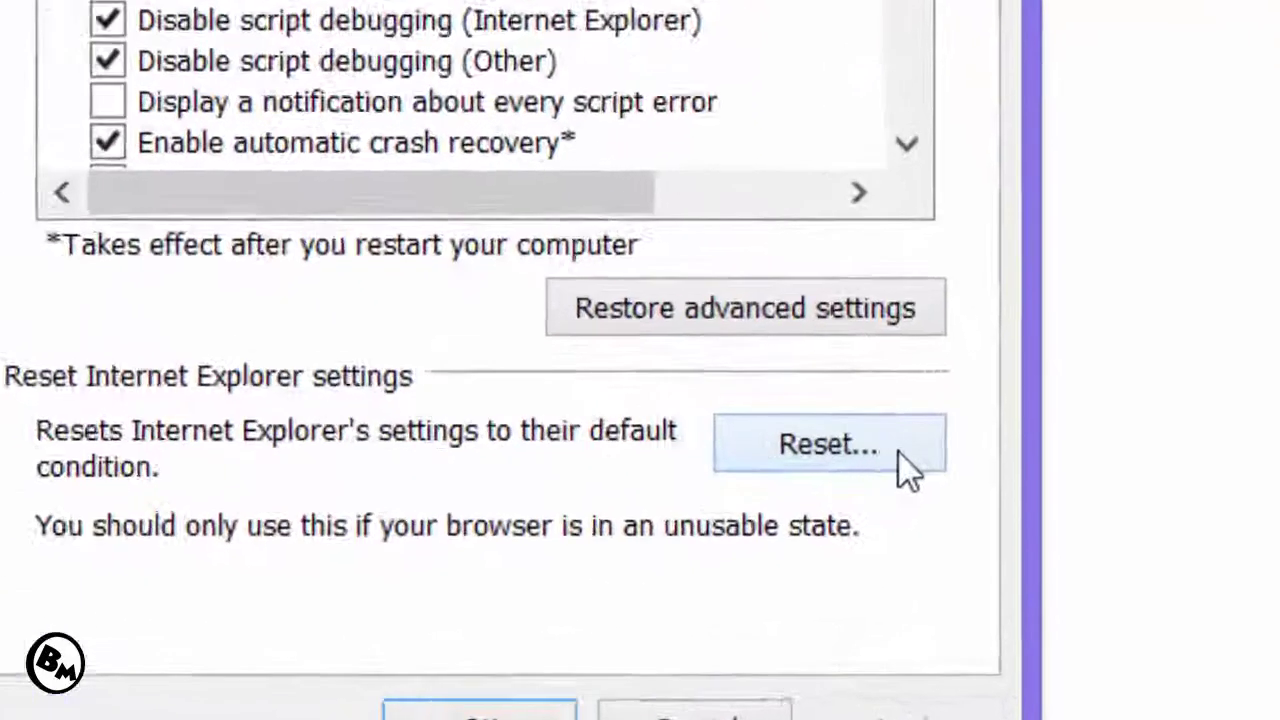
- Reset Internet Explorer with Delete personal settings ticked, then close the finished reset dialog
click(816, 537)
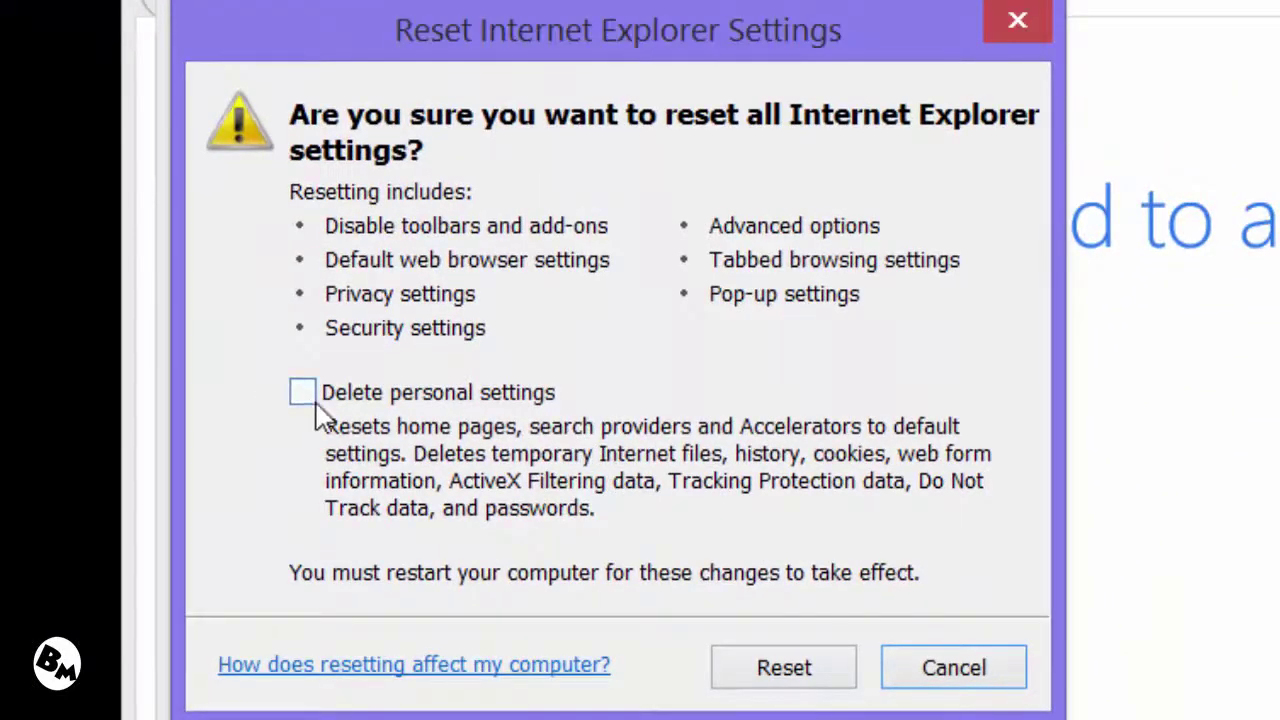
click(313, 401)
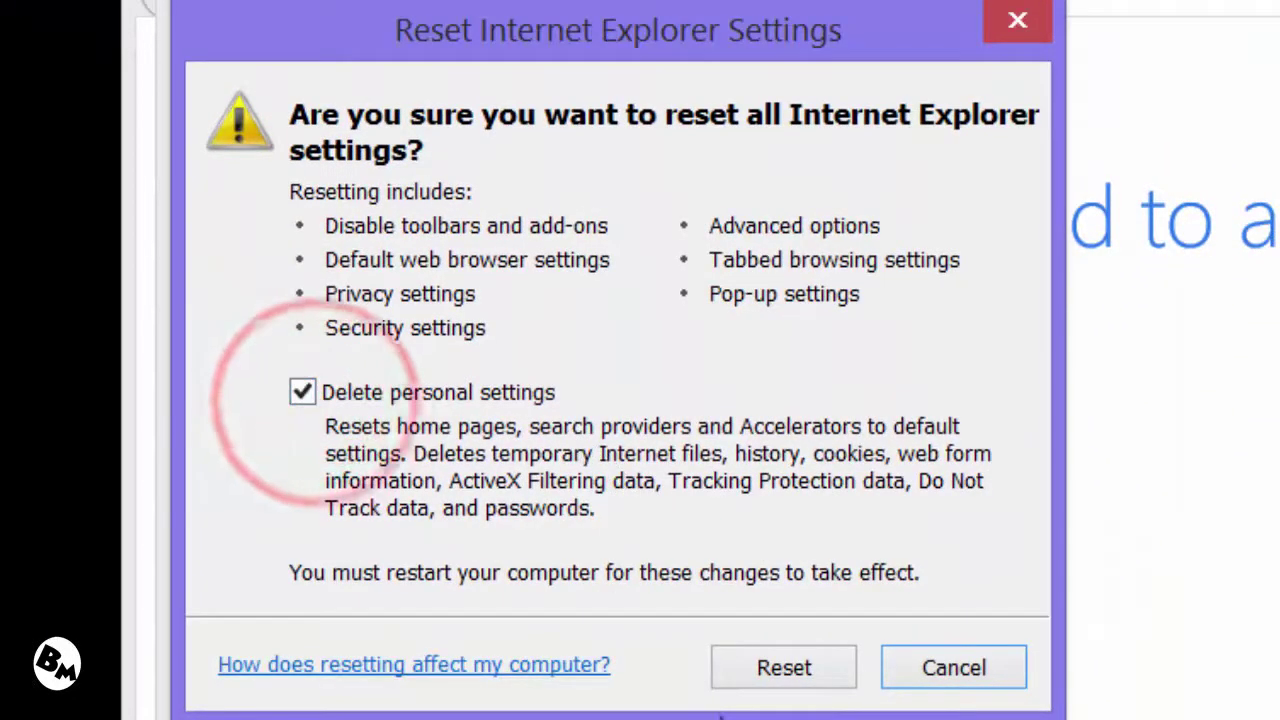
click(785, 670)
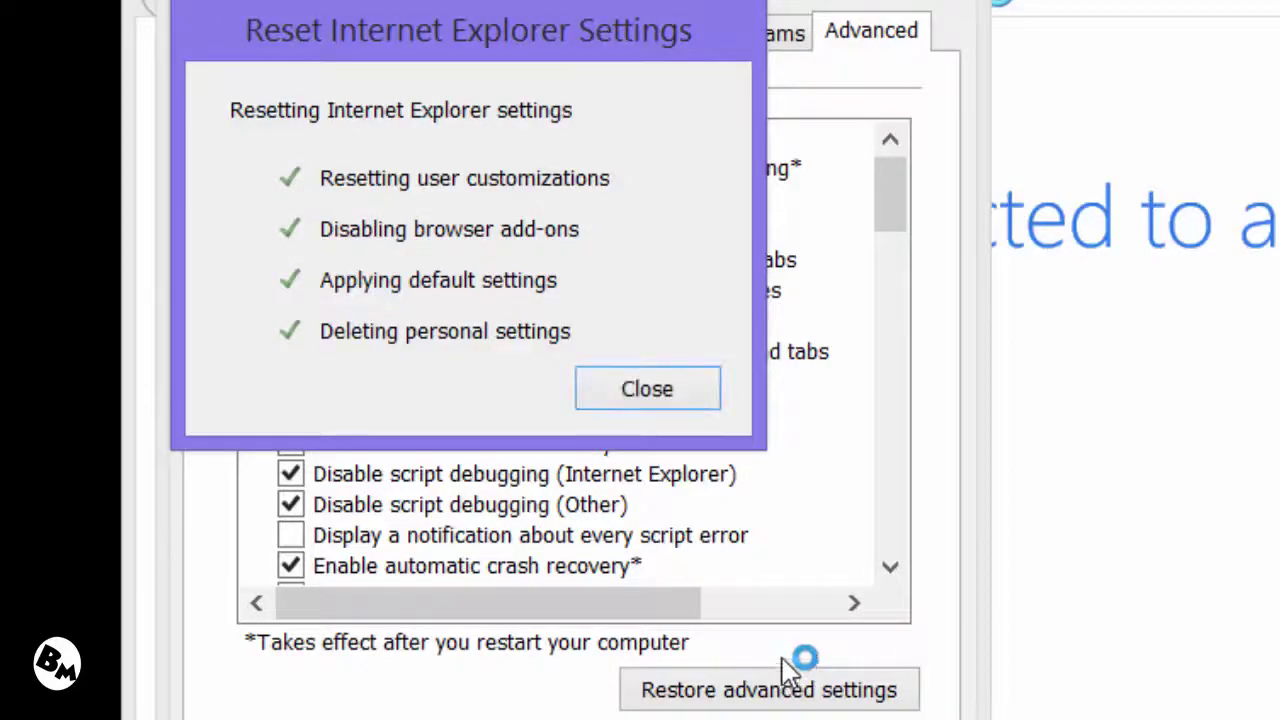
drag(650, 60, 735, 245)
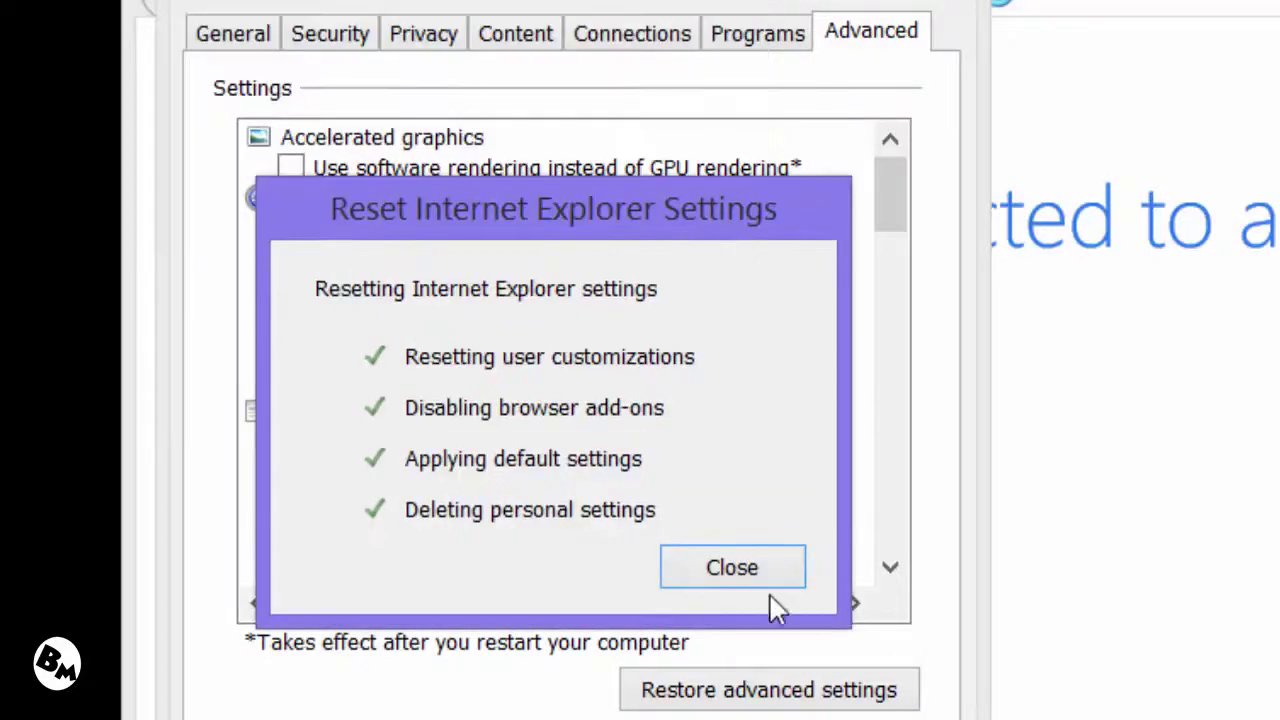
click(778, 568)
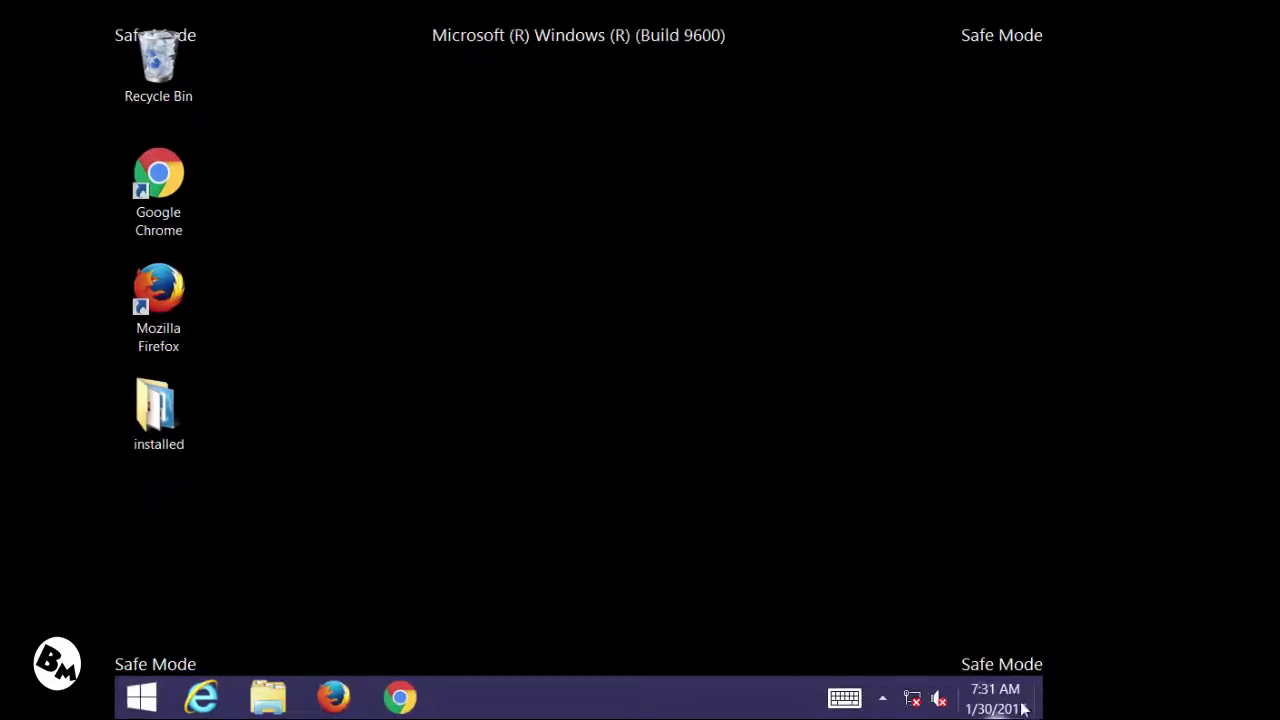
- Open Control Panel from the charms bar's Settings and maximize it on All Control Panel Items
mouse_move(1042, 650)
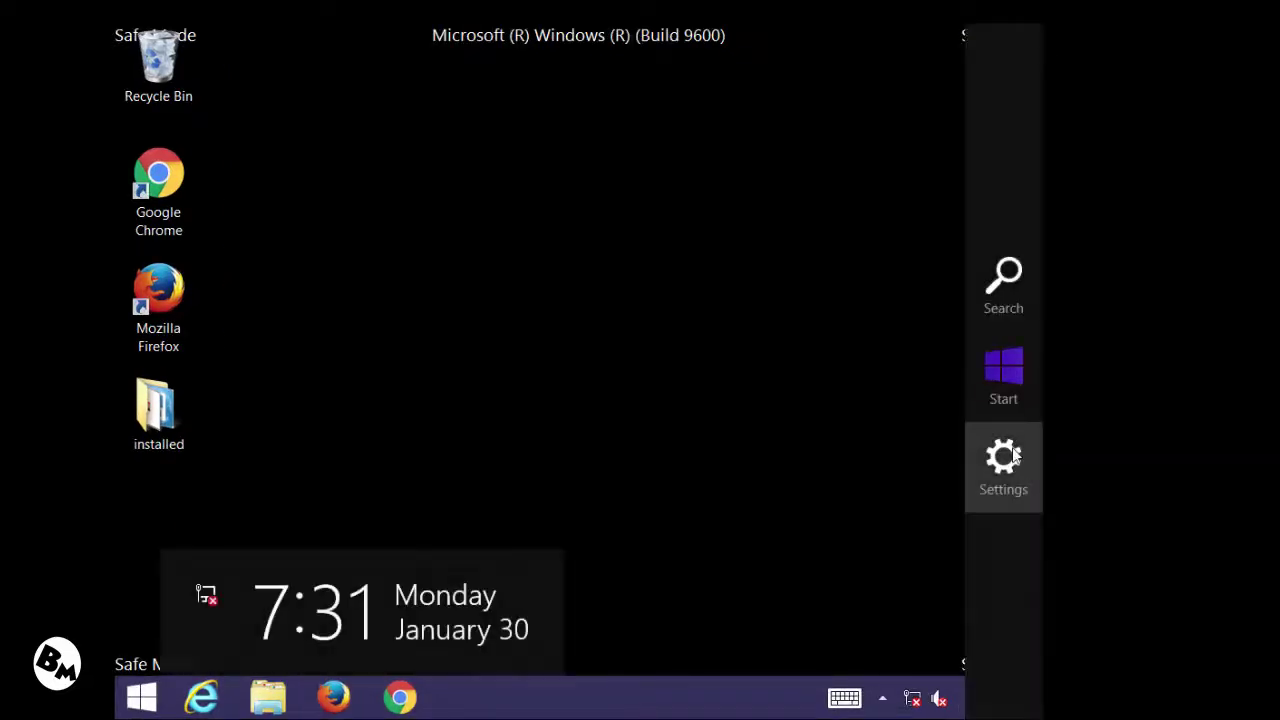
click(1013, 450)
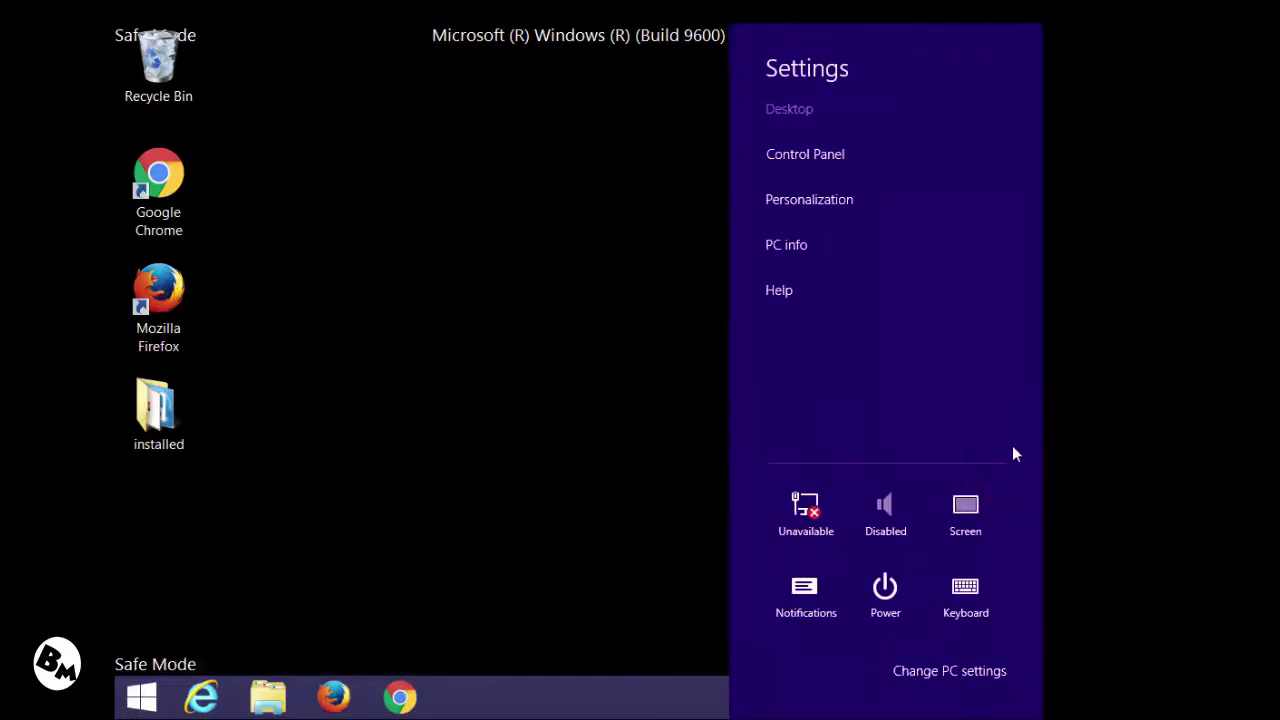
click(879, 168)
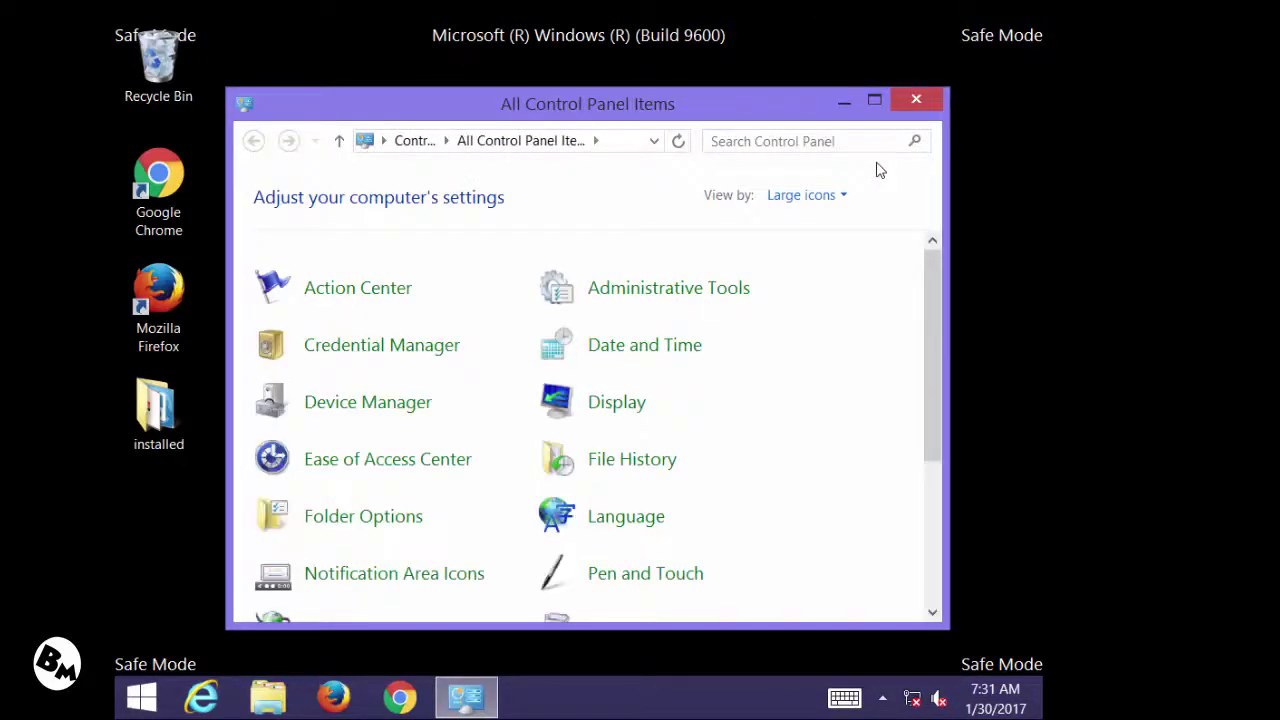
click(876, 102)
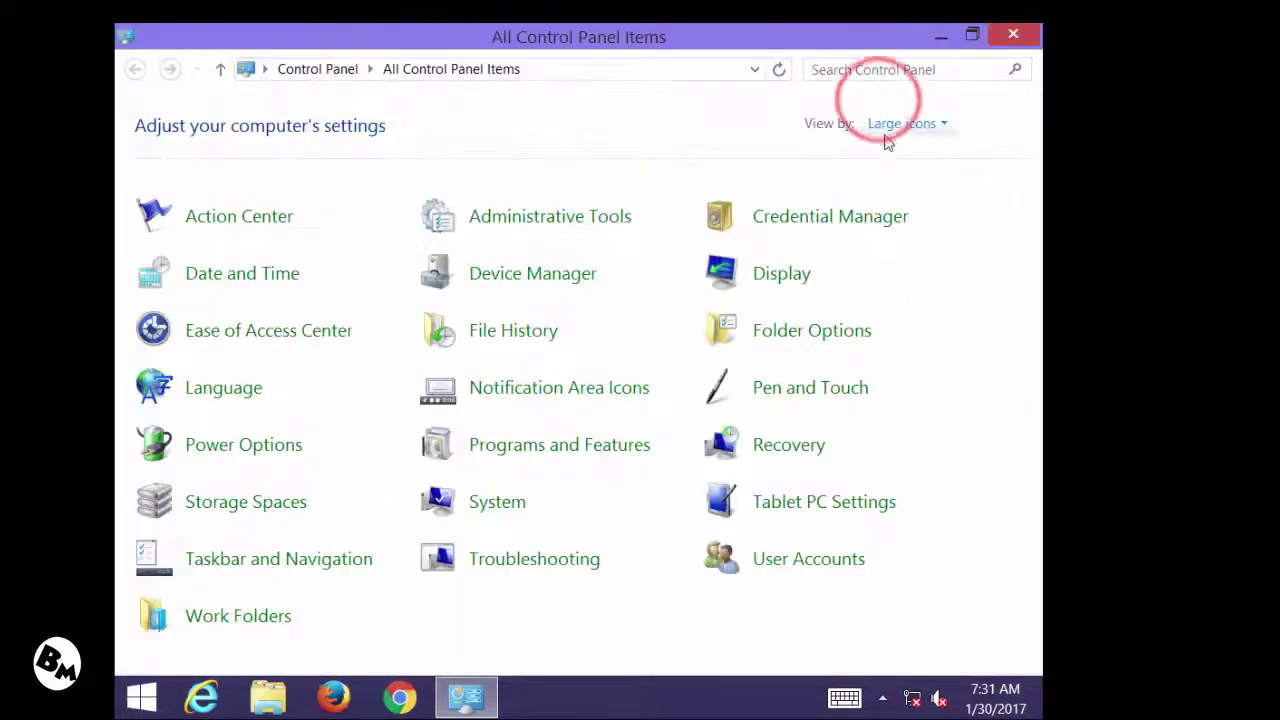
- Sort Programs and Features by the Installed On column so RamBooster and Syncios appear first
click(519, 447)
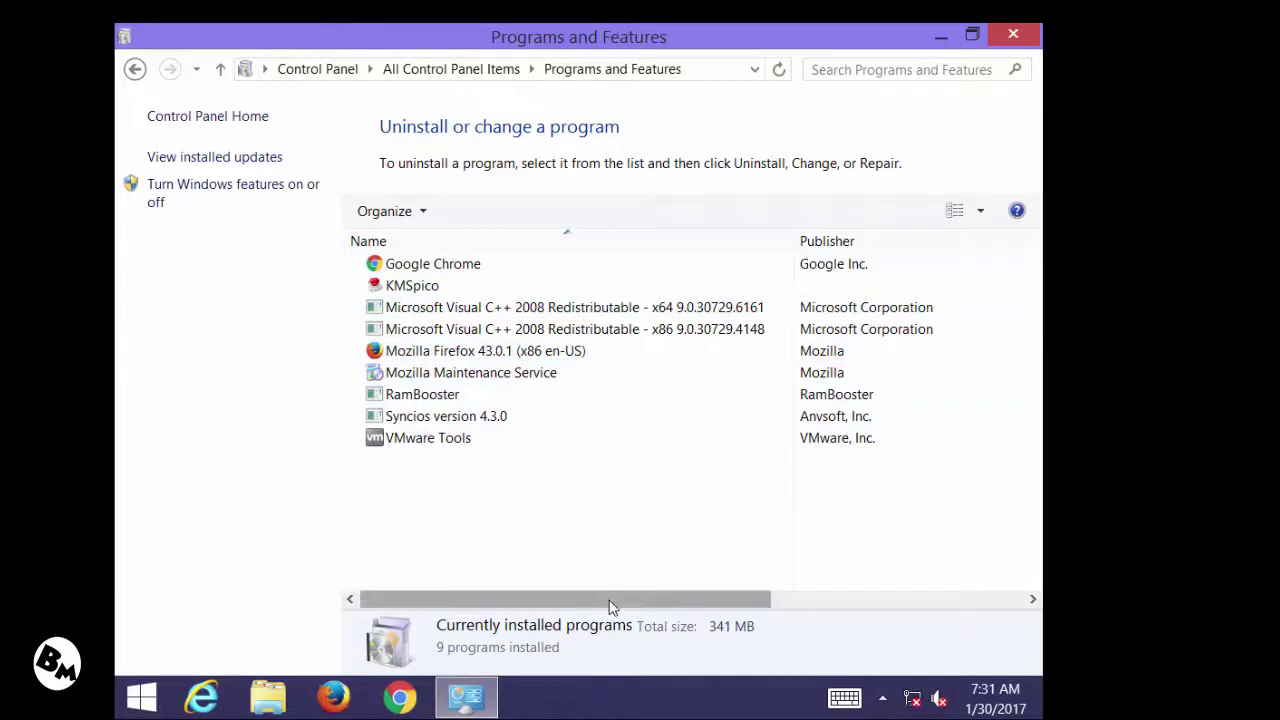
drag(620, 599, 728, 607)
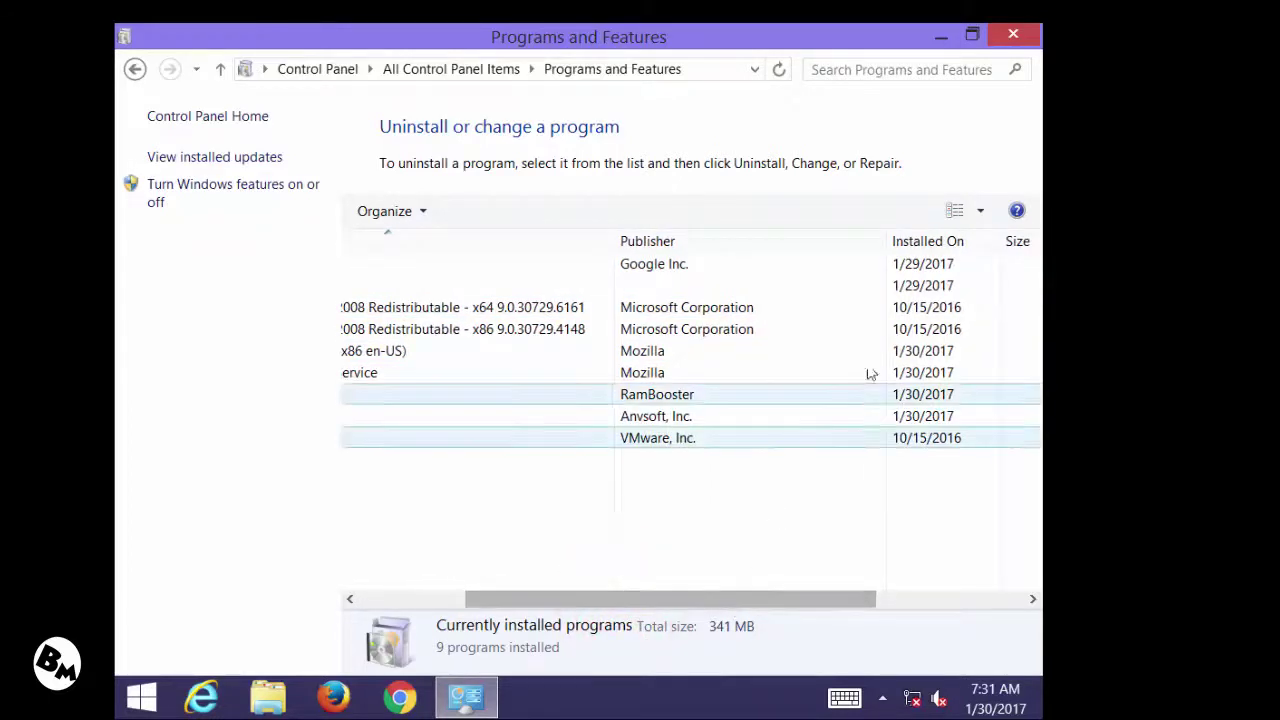
click(926, 243)
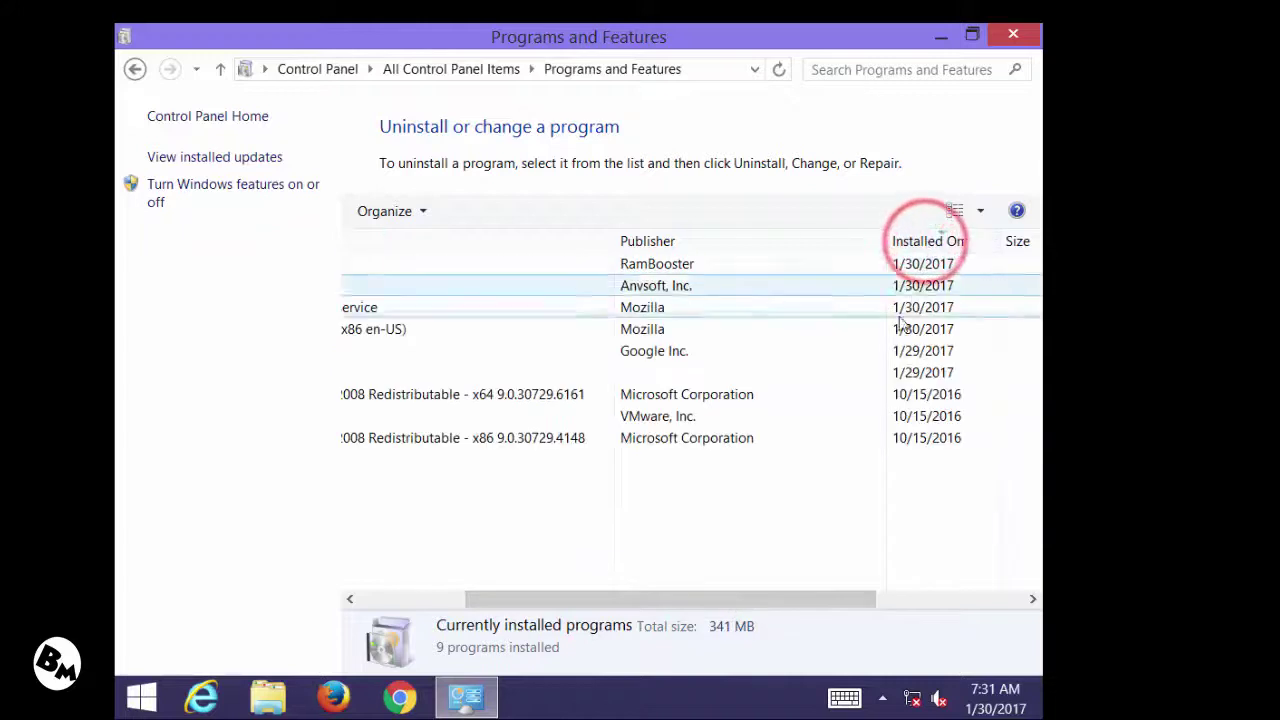
drag(791, 597, 615, 607)
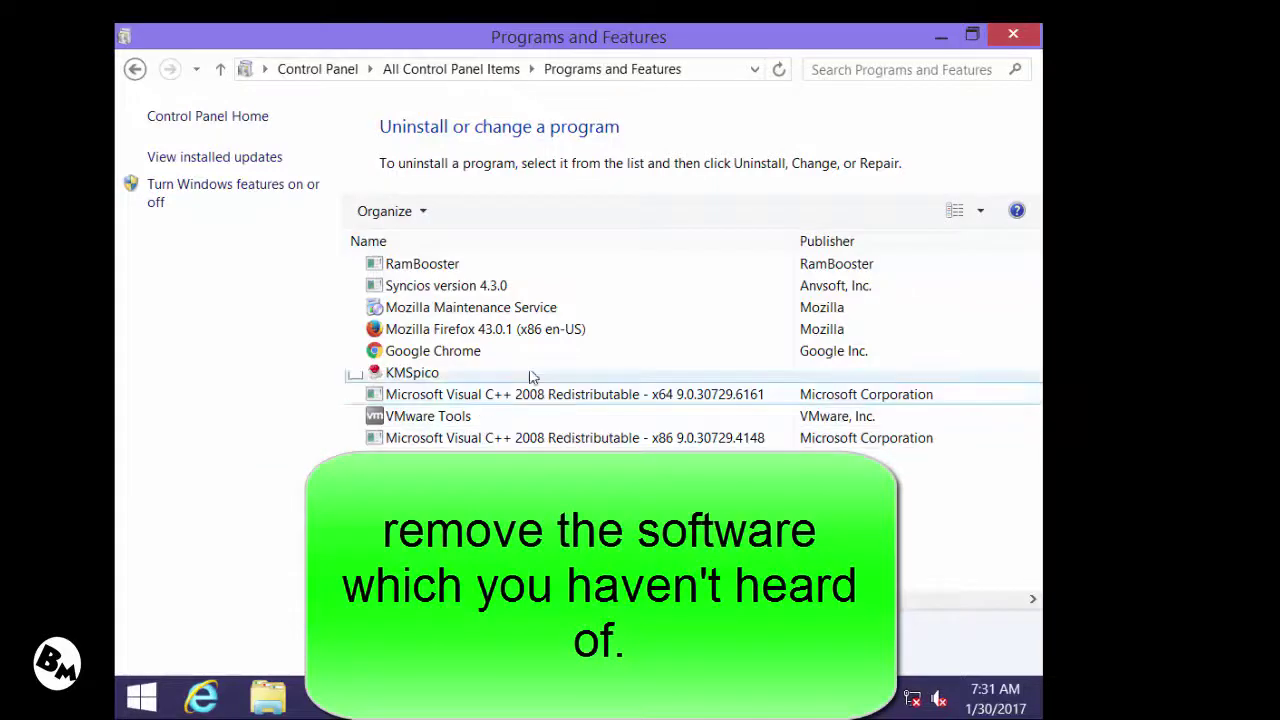
- Uninstall RamBooster from the installed programs list
click(422, 265)
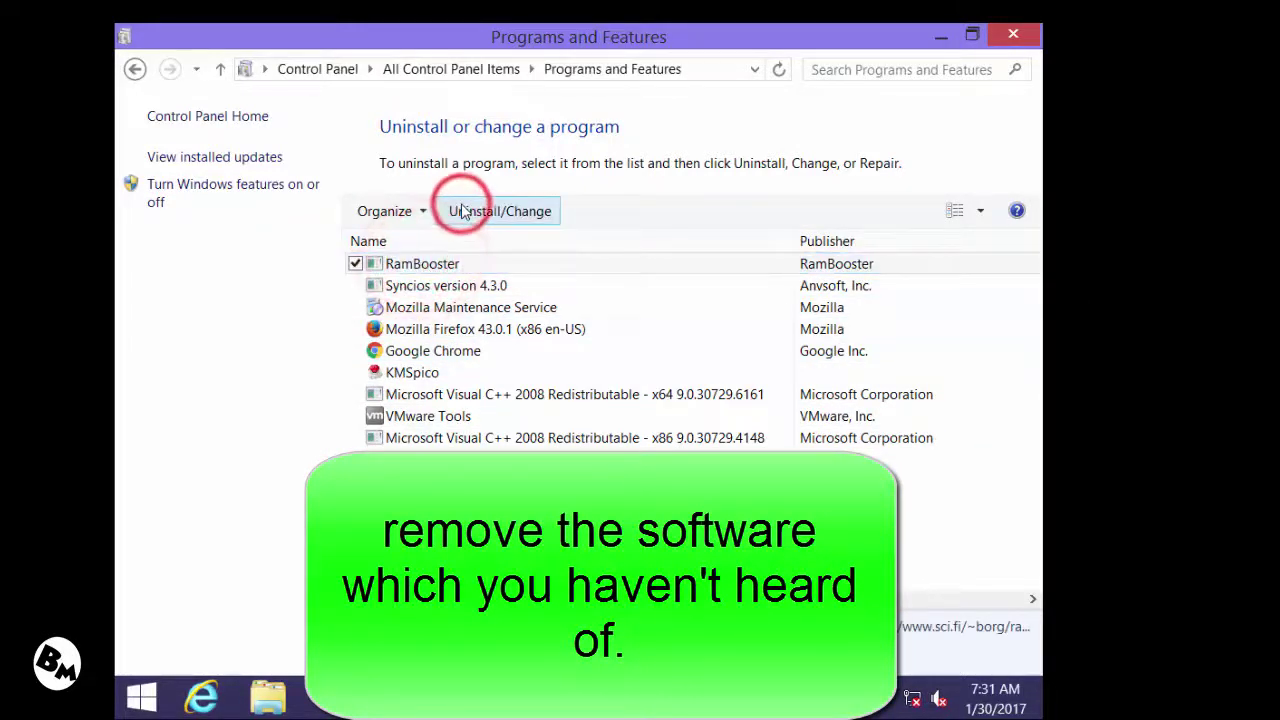
click(463, 212)
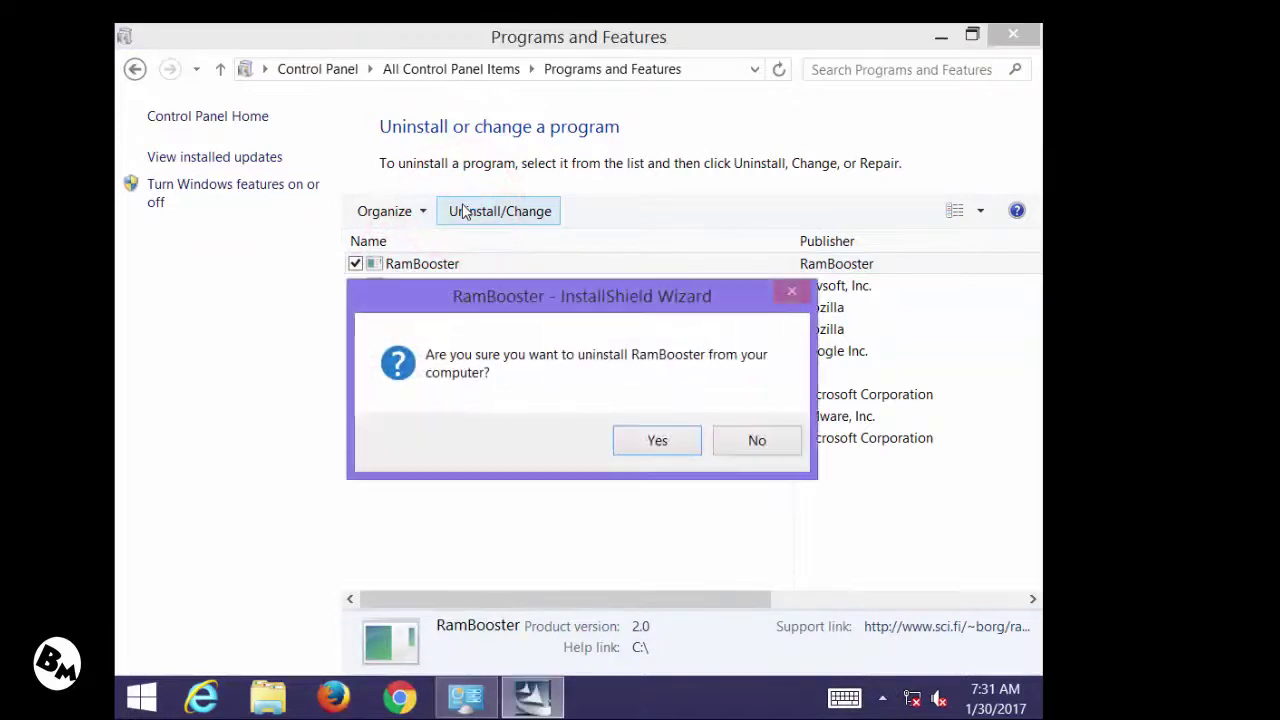
click(657, 441)
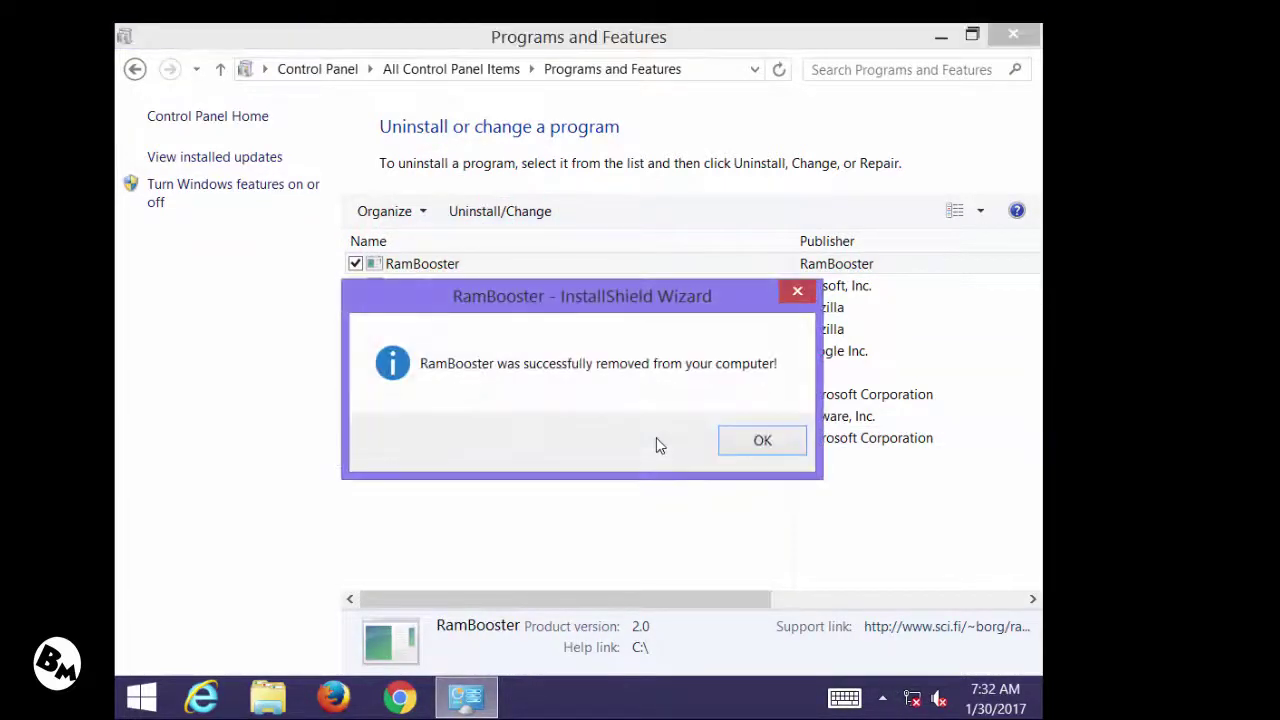
click(752, 445)
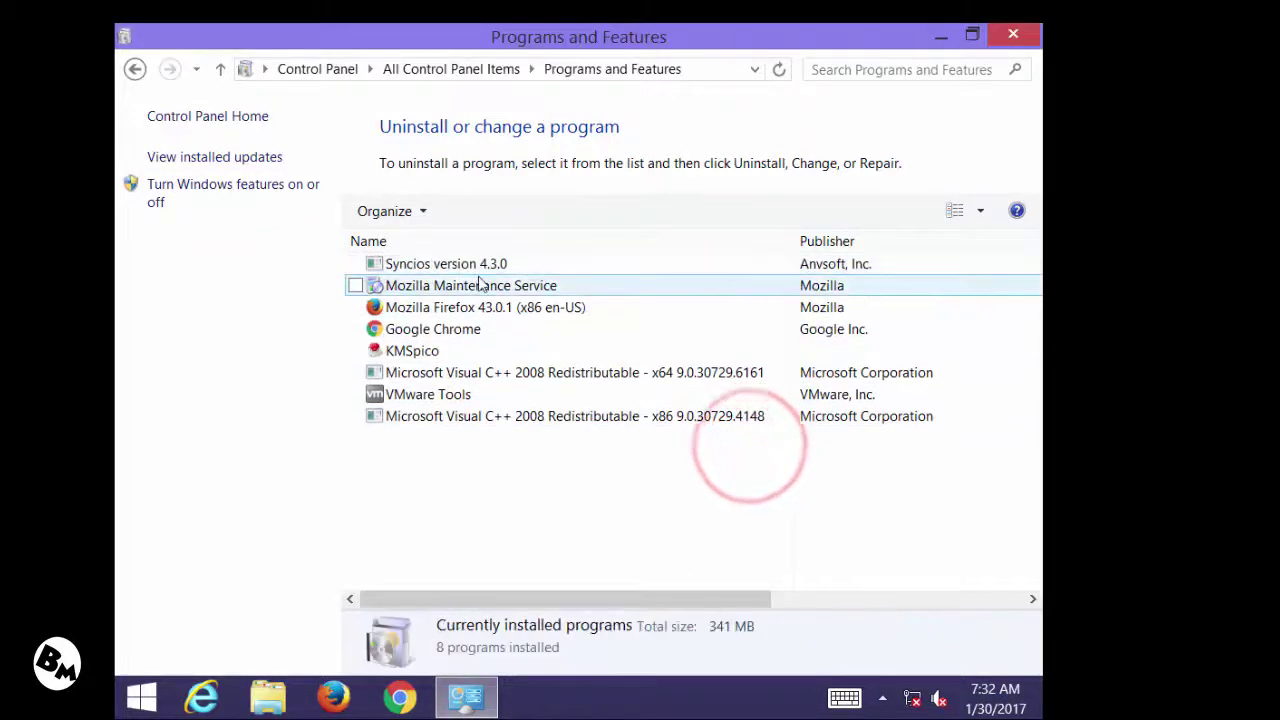
- Uninstall Syncios 4.3.0, then close Programs and Features
click(487, 265)
click(460, 212)
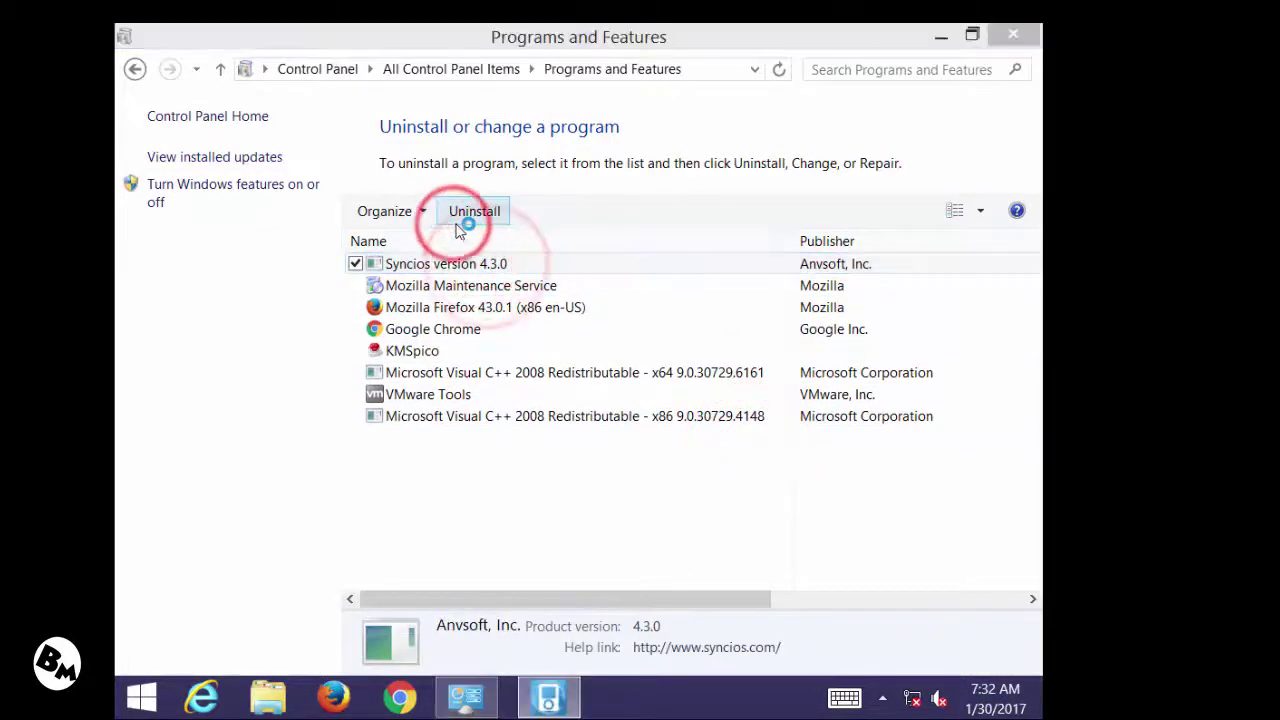
click(686, 443)
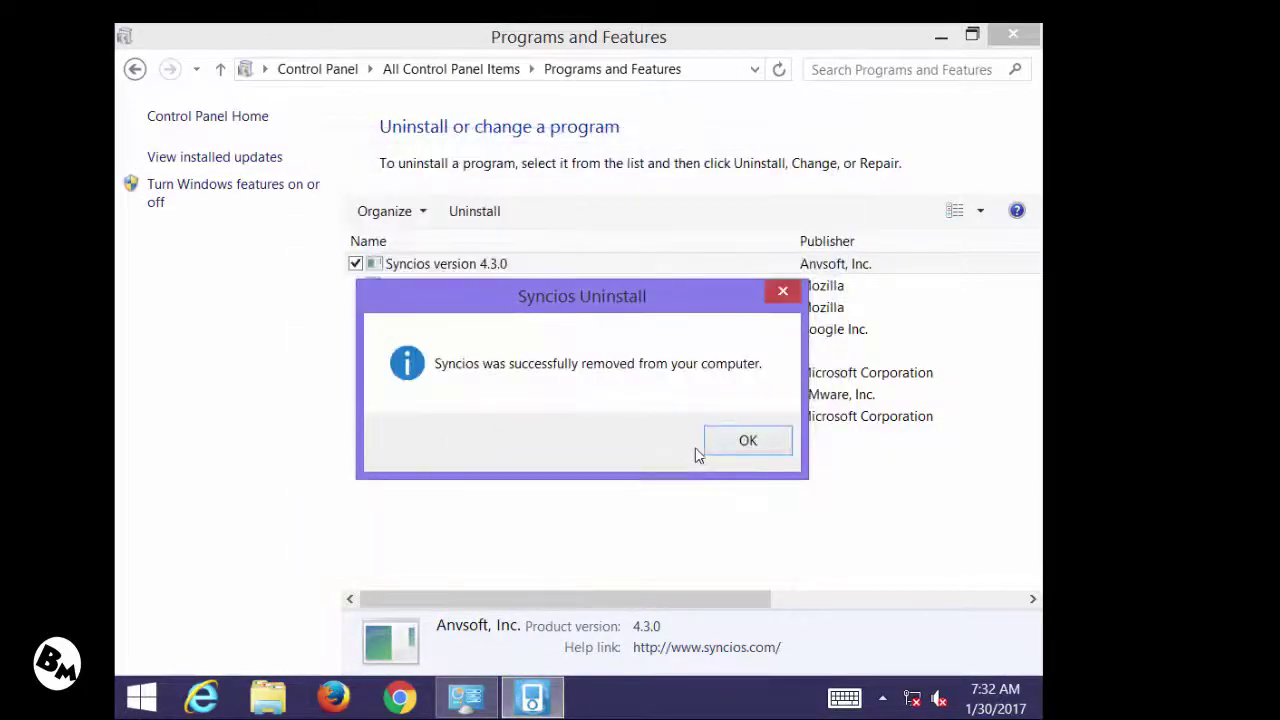
click(757, 441)
click(686, 503)
click(586, 497)
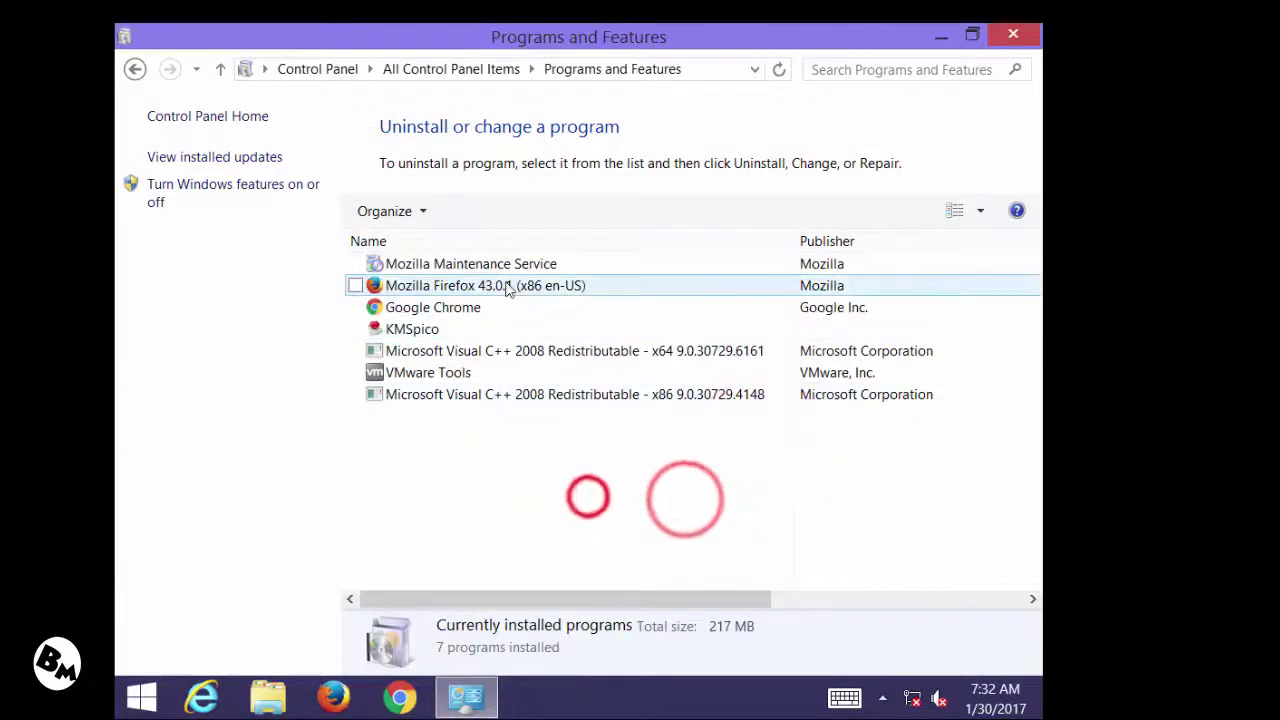
click(586, 456)
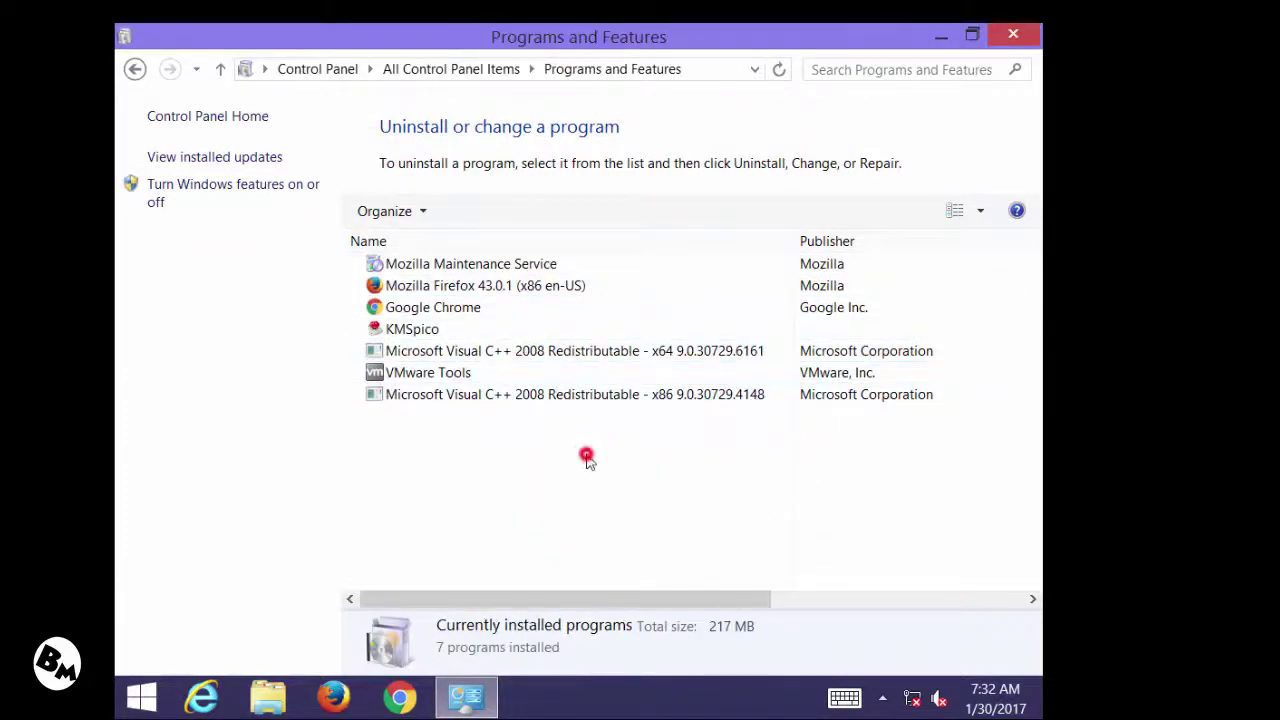
click(1013, 38)
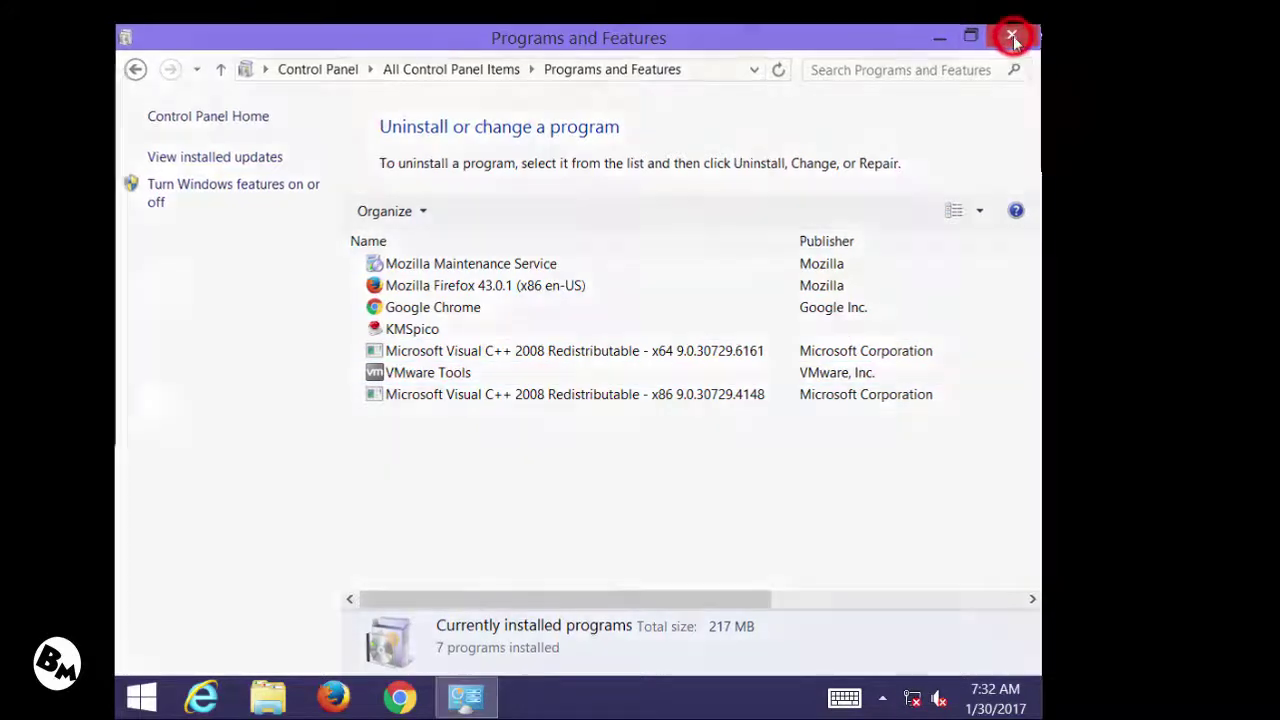